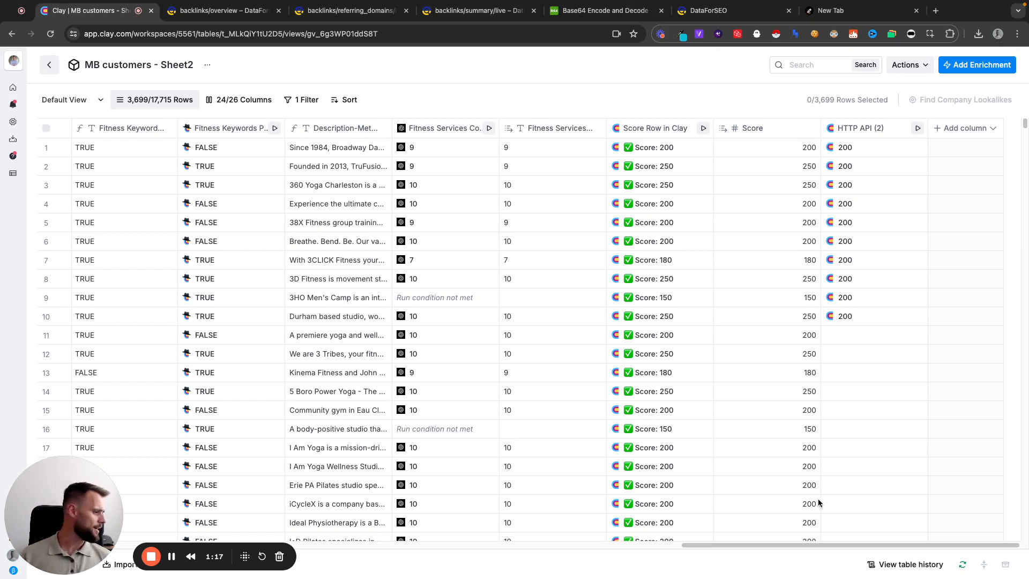
# Switch to the DataForSEO dashboard and check the API credentials and the Backlinks API access status
pyautogui.click(701, 16)
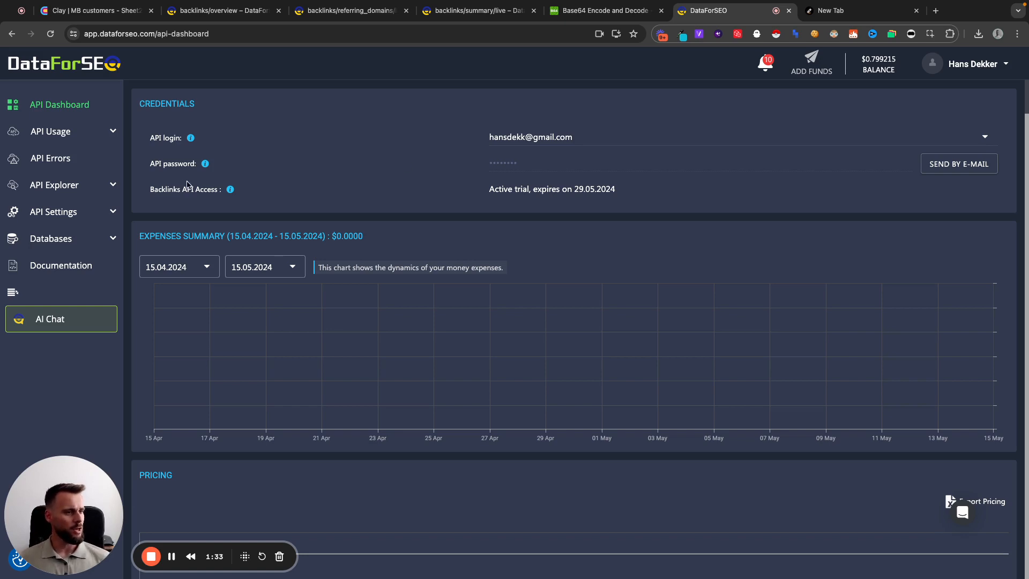
pyautogui.moveTo(228, 196)
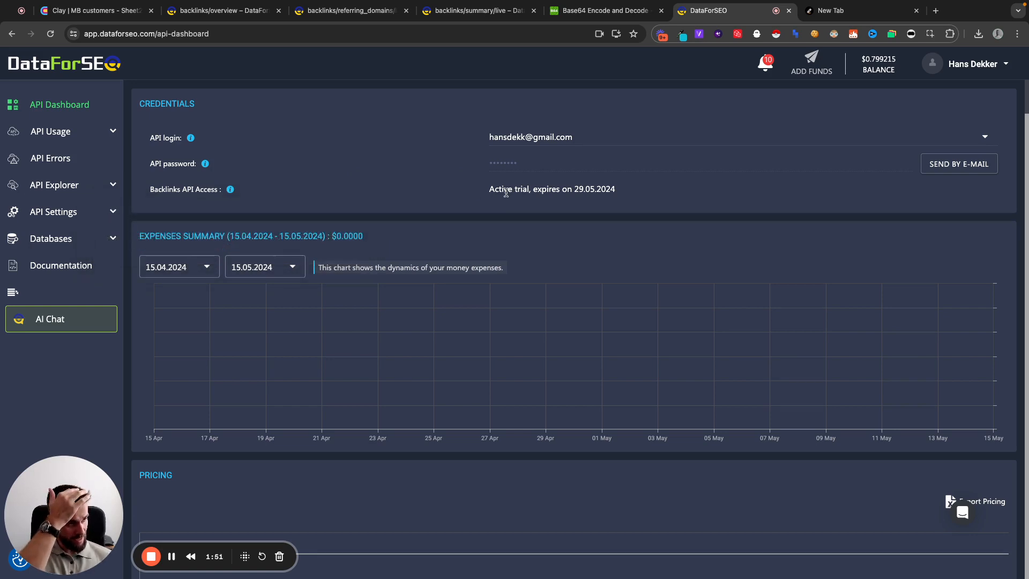
pyautogui.moveTo(488, 188); pyautogui.dragTo(665, 195)
pyautogui.click(489, 187)
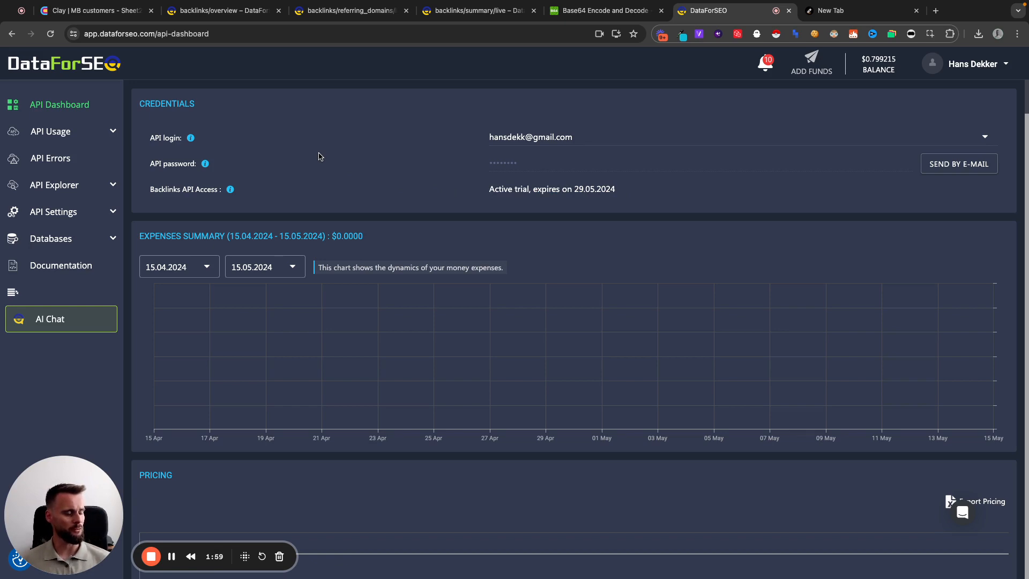
# Open the DataForSEO Referring Domains documentation and look through the list of available Backlinks API endpoints
pyautogui.click(462, 20)
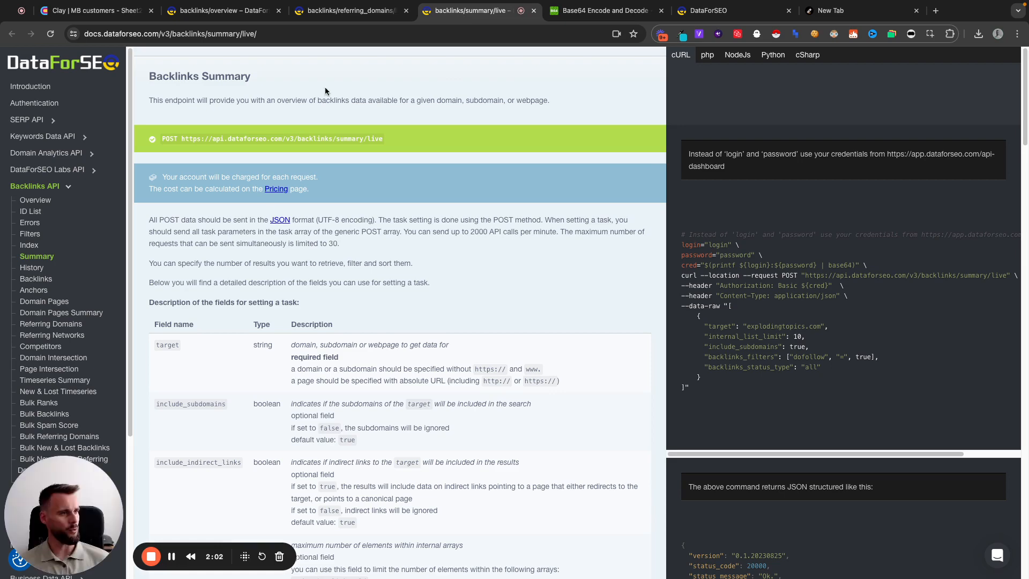
pyautogui.click(360, 19)
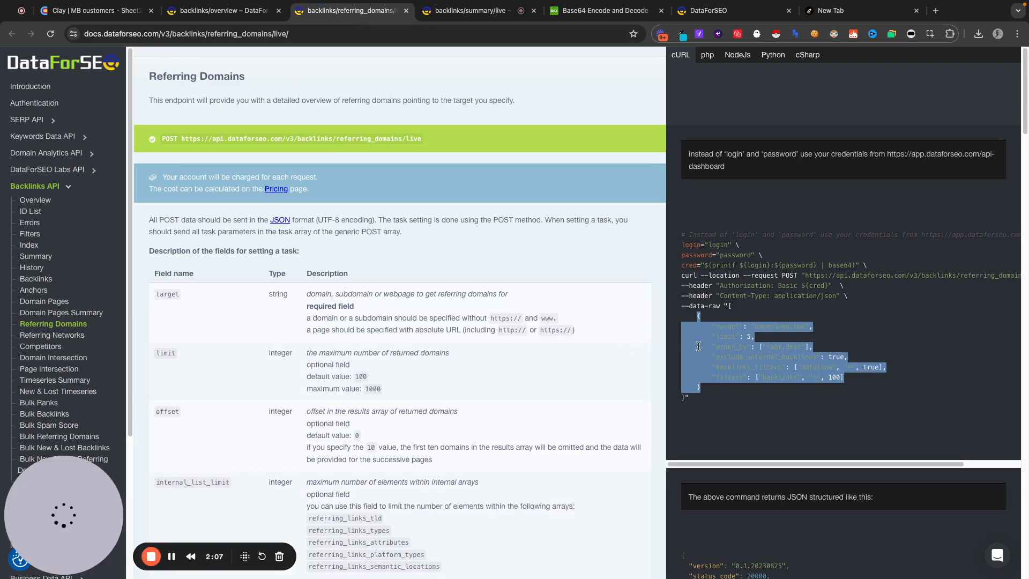
pyautogui.click(698, 303)
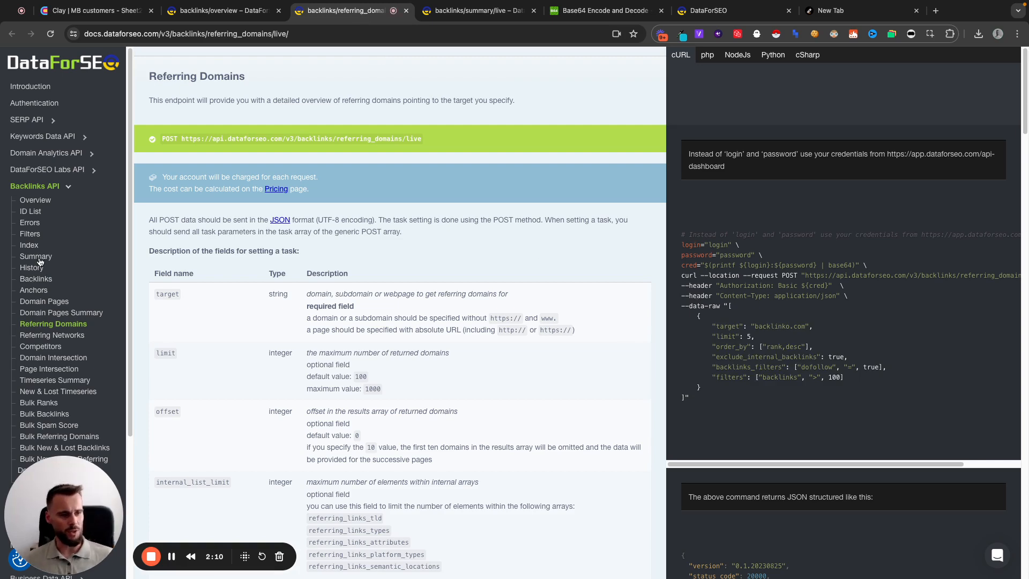
pyautogui.scroll(-1, 48, 289)
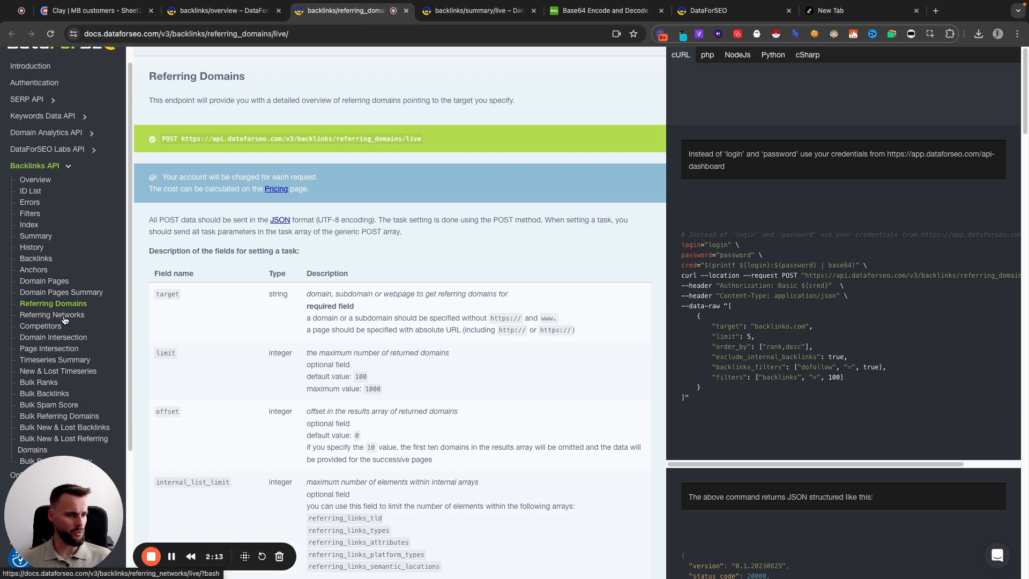
pyautogui.scroll(-1, 64, 320)
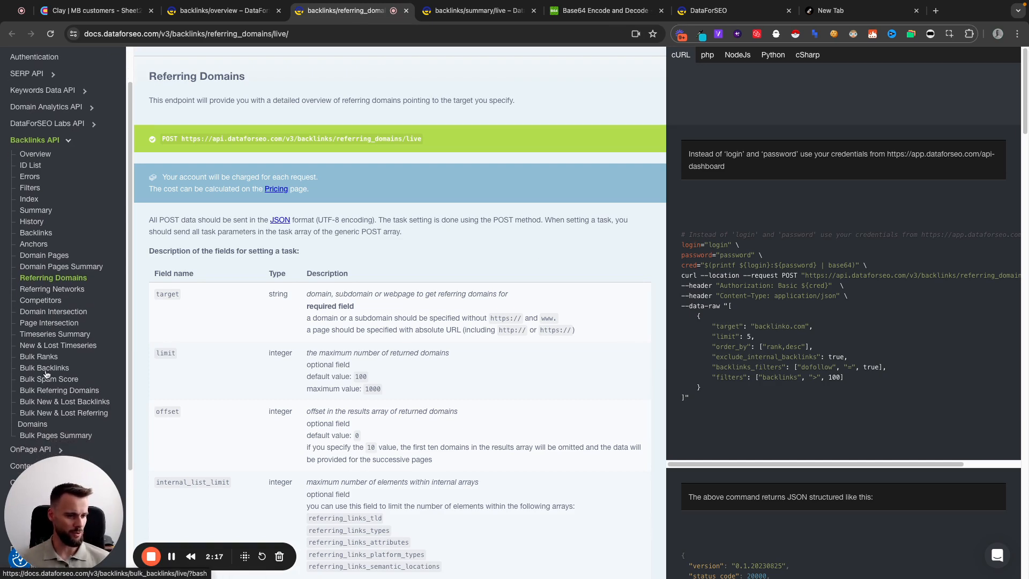
pyautogui.scroll(1, 47, 344)
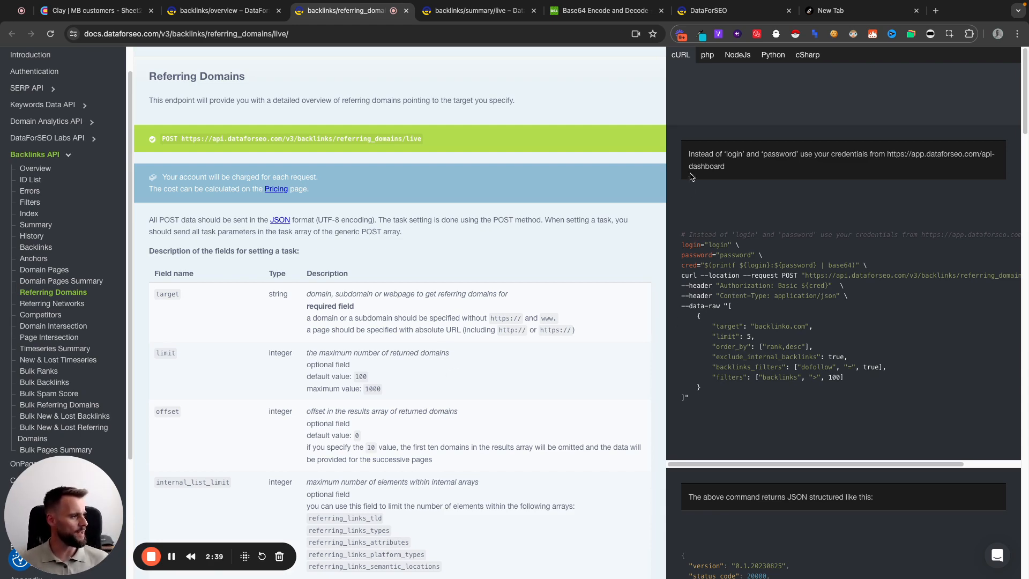
# Open the Authentication documentation and examine the Authorization header format and its Base64-encoded login:password value
pyautogui.click(215, 12)
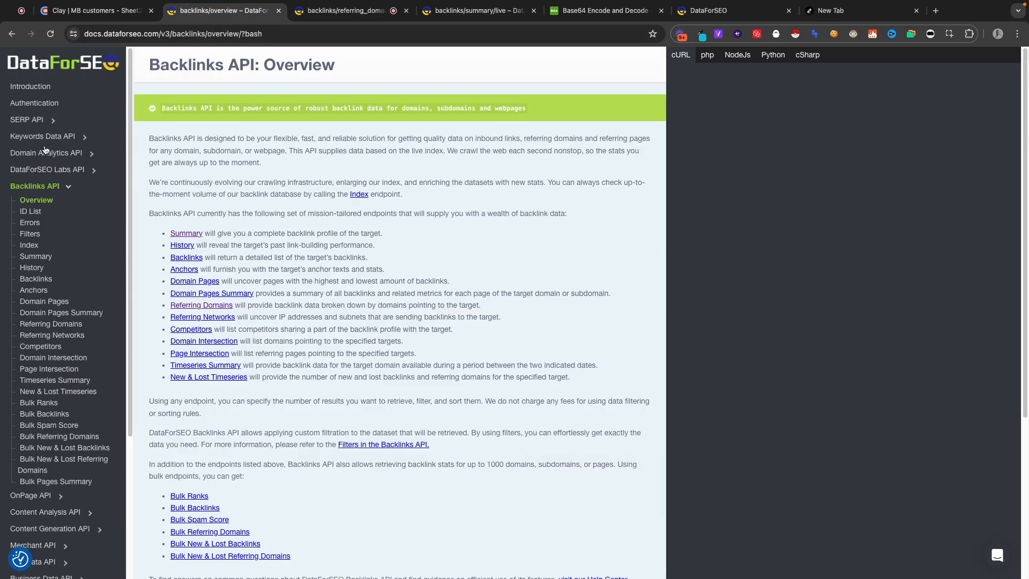
pyautogui.click(43, 102)
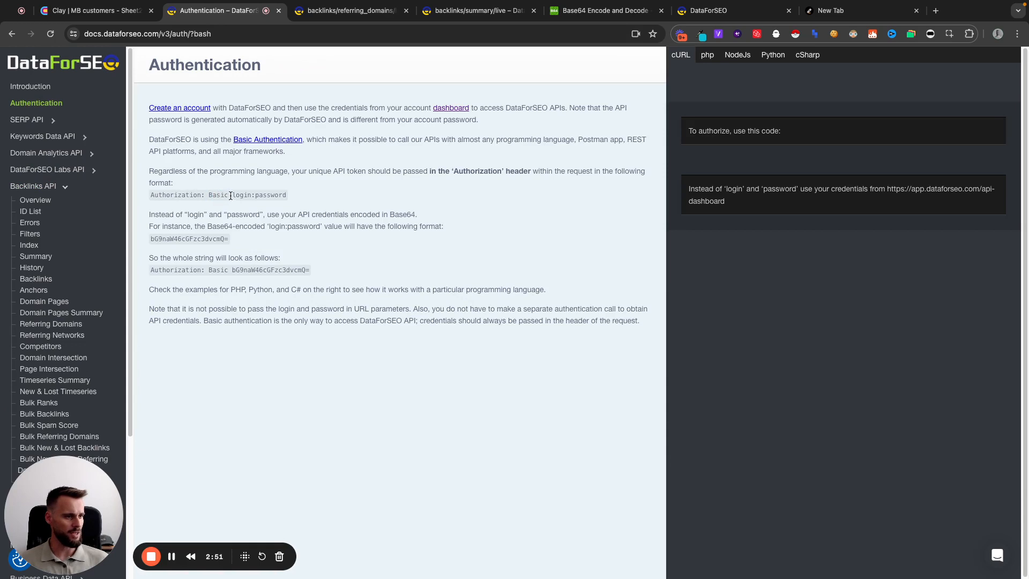
pyautogui.moveTo(230, 196); pyautogui.dragTo(287, 195)
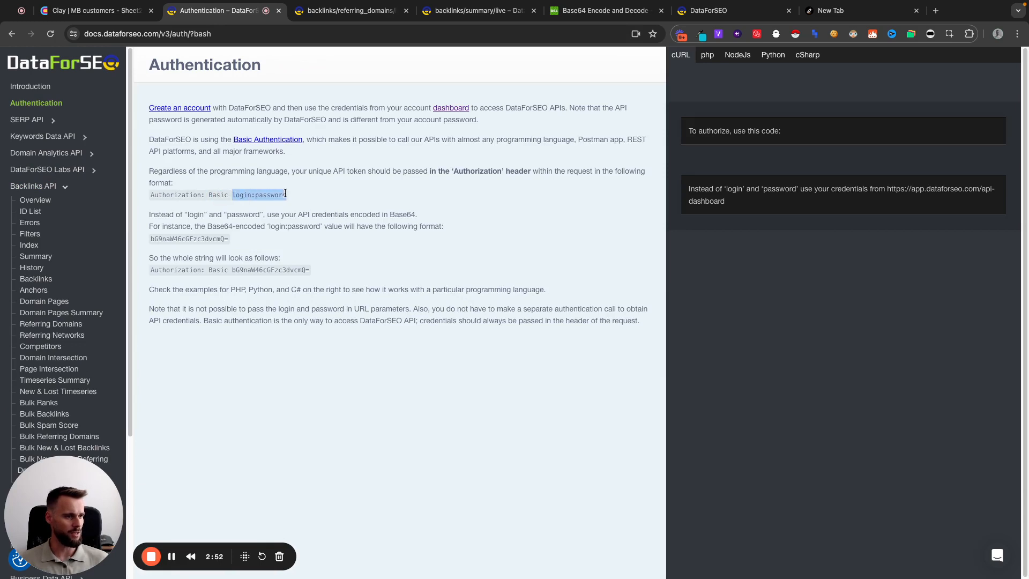
pyautogui.click(250, 196)
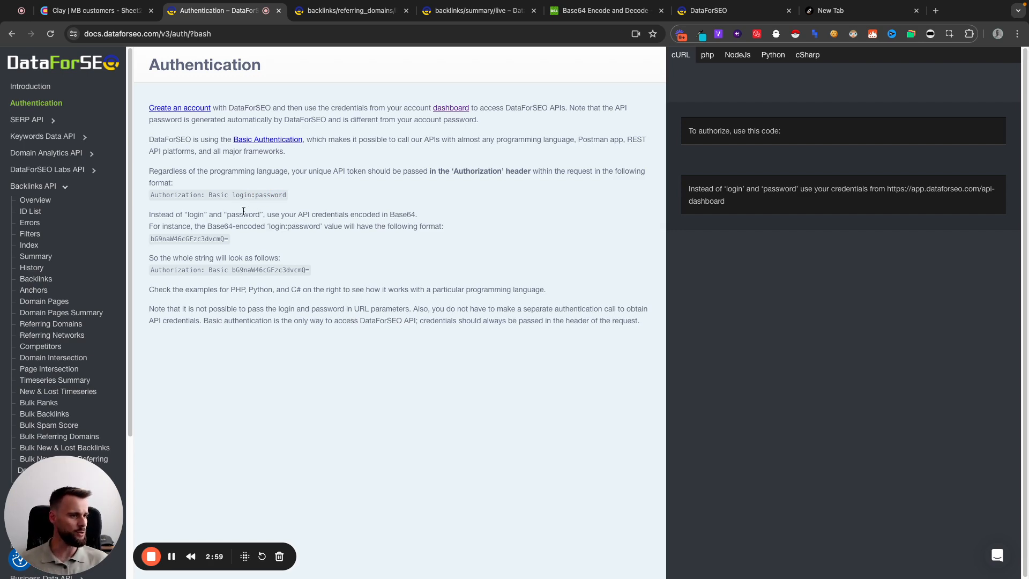
pyautogui.moveTo(207, 226); pyautogui.dragTo(231, 228)
pyautogui.click(259, 224)
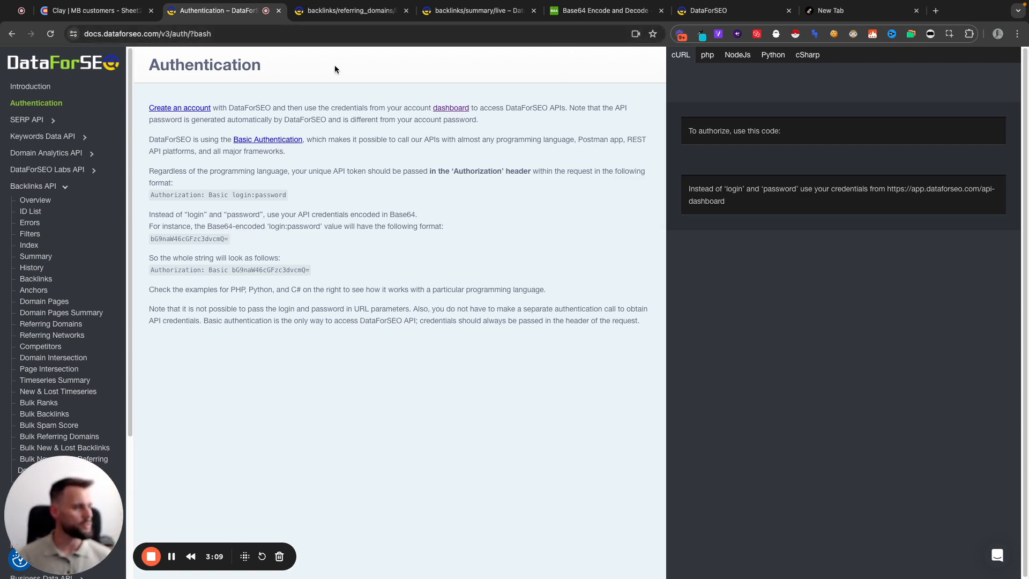
# Check the API credentials on the dashboard, then encode the colon-separated login and password on base64encode.org and select the encoded string
pyautogui.click(709, 19)
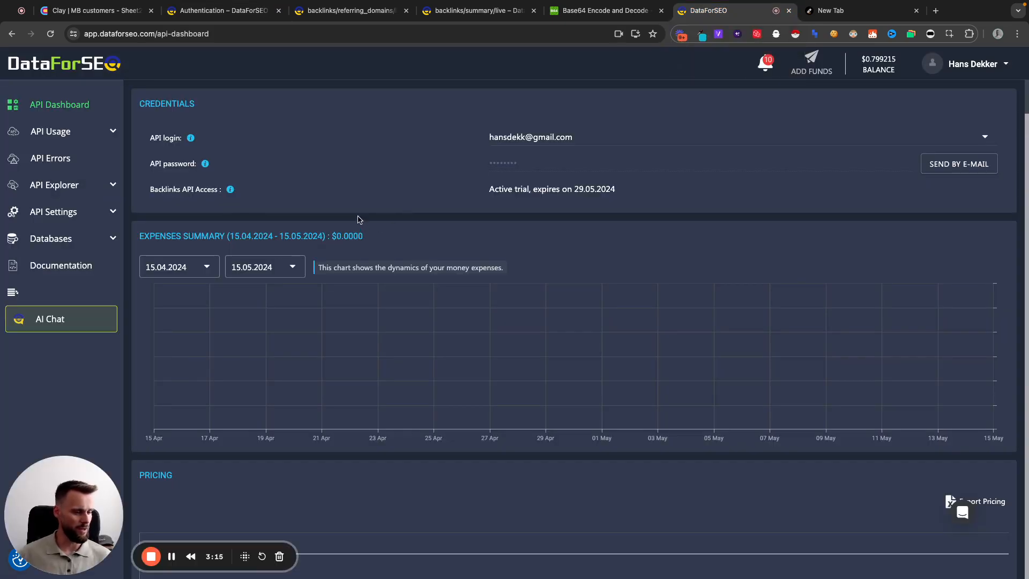
pyautogui.moveTo(193, 138)
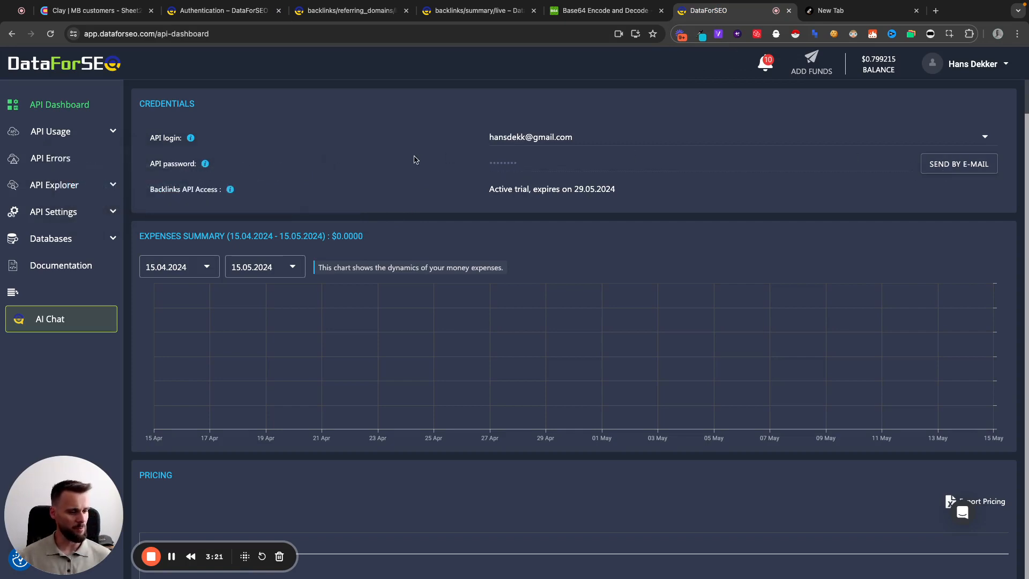
pyautogui.click(581, 15)
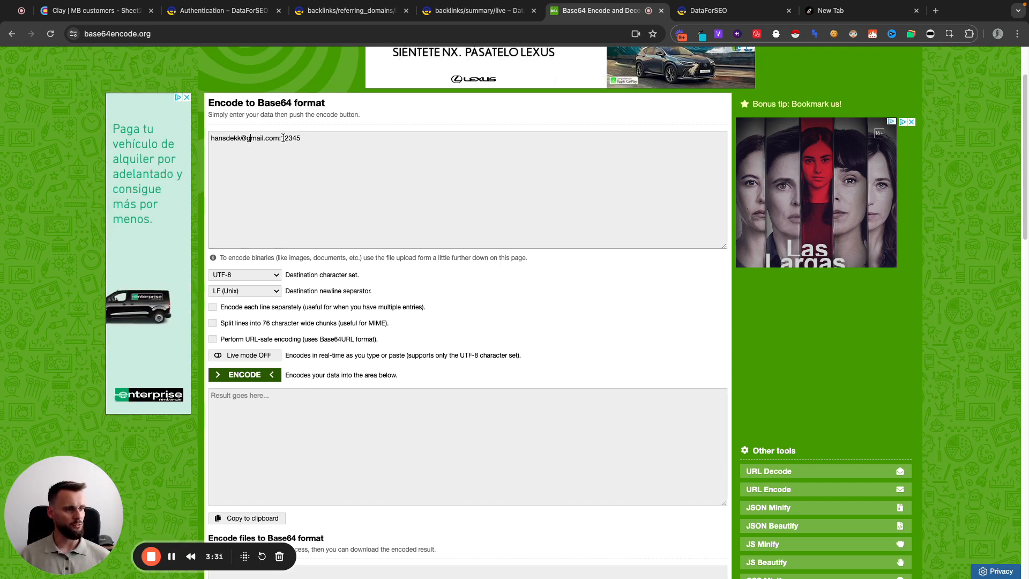
pyautogui.moveTo(281, 138); pyautogui.dragTo(307, 137)
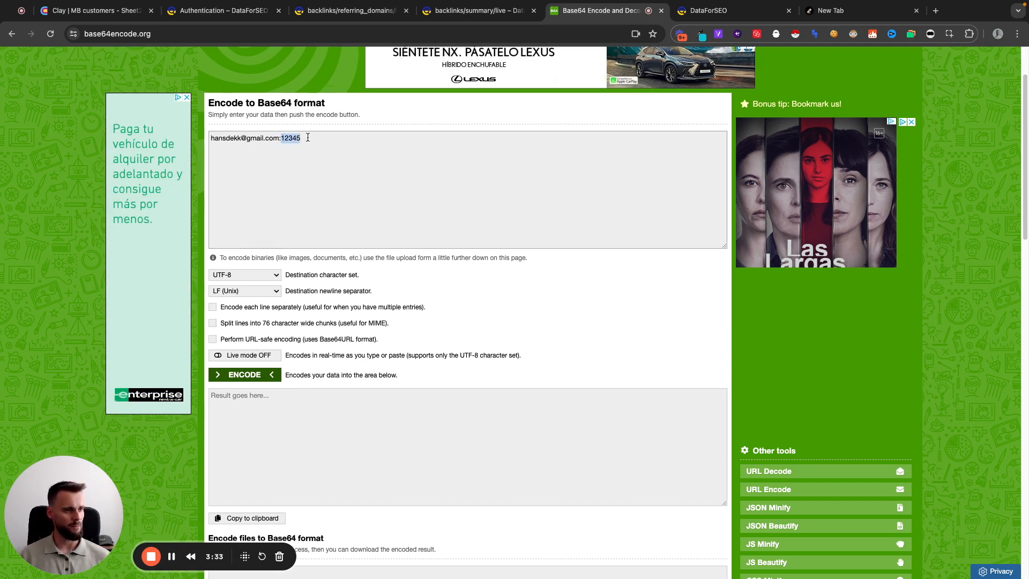
pyautogui.moveTo(211, 139); pyautogui.dragTo(280, 138)
pyautogui.click(309, 138)
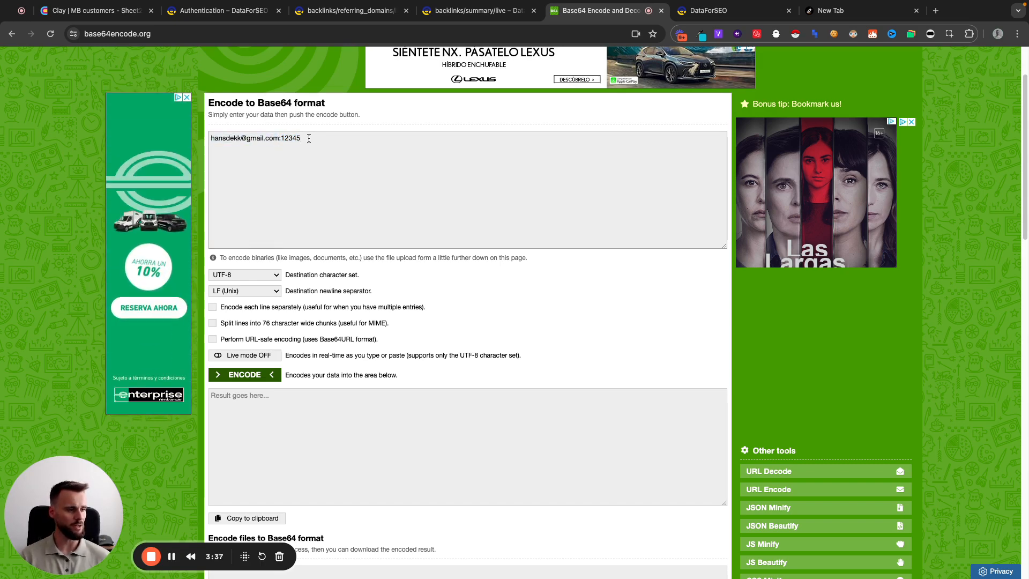
pyautogui.click(256, 377)
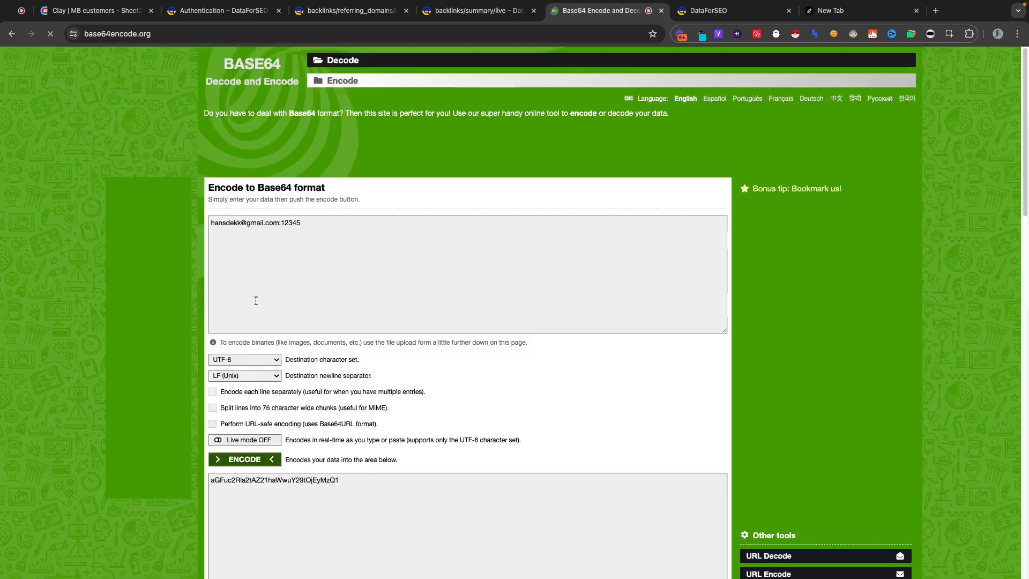
pyautogui.doubleClick(272, 481)
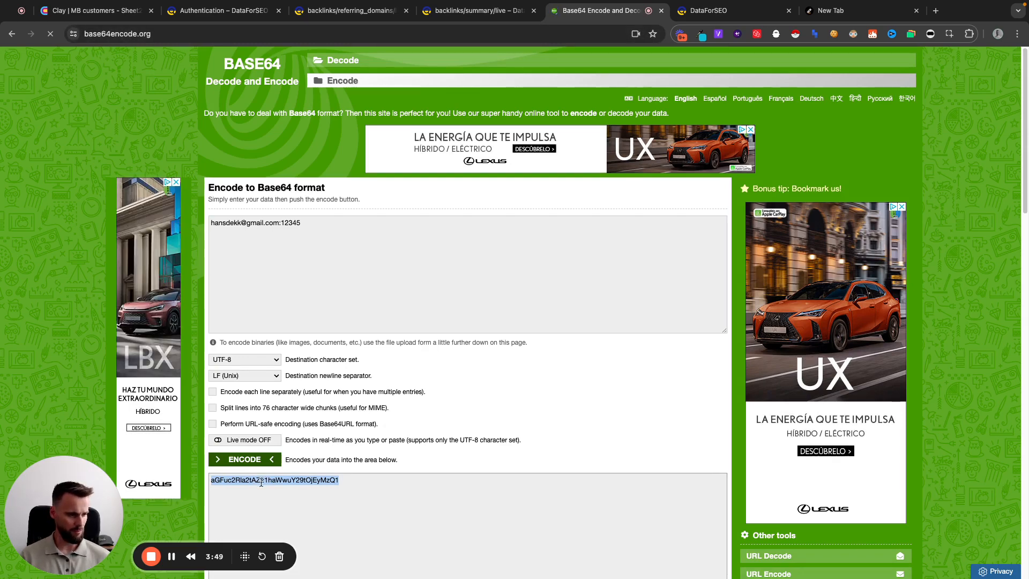
# Return to the Authentication documentation and examine where the encoded credentials go in the complete Authorization: Basic string
pyautogui.click(109, 15)
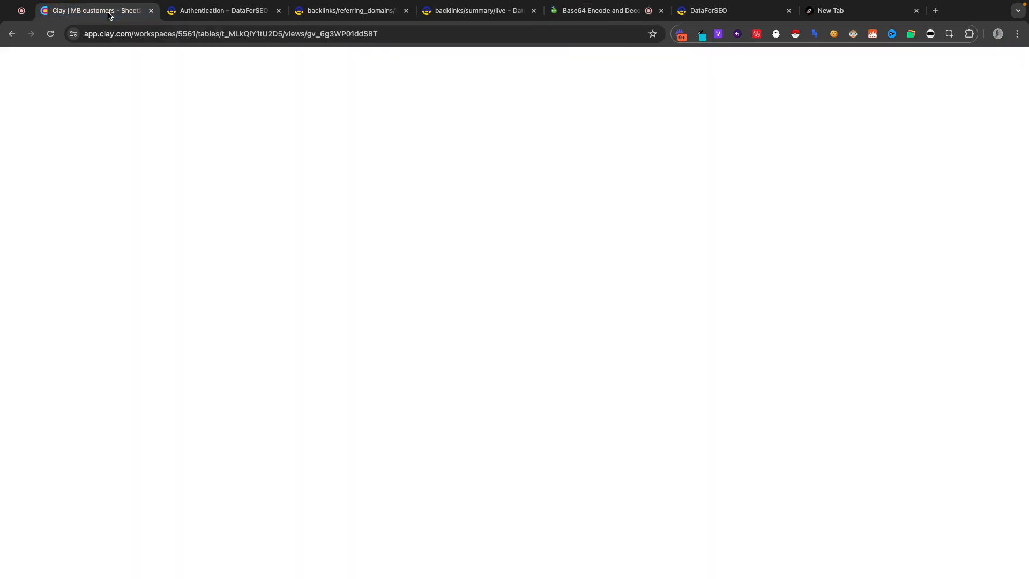
pyautogui.click(182, 14)
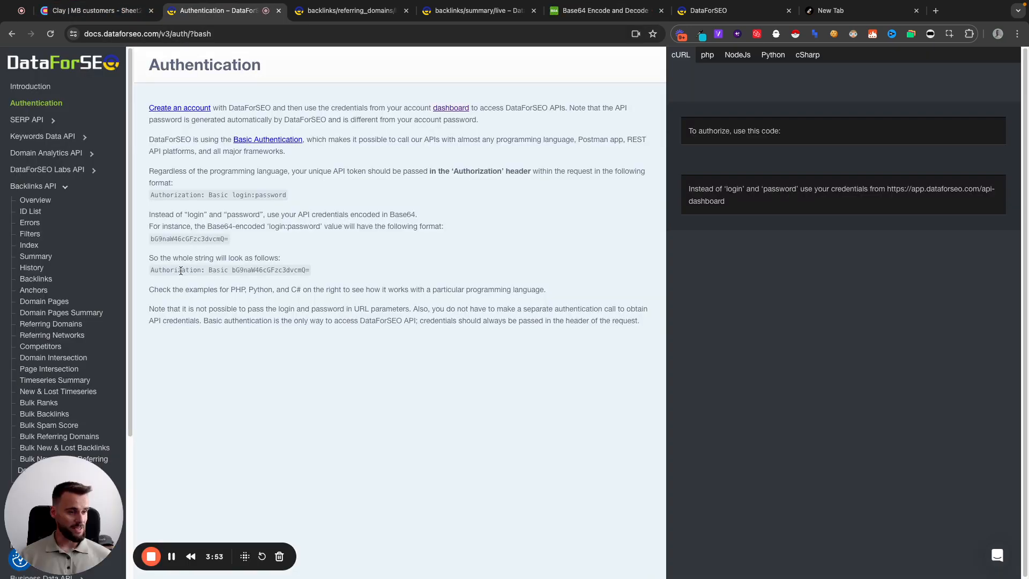
pyautogui.moveTo(232, 270); pyautogui.dragTo(310, 270)
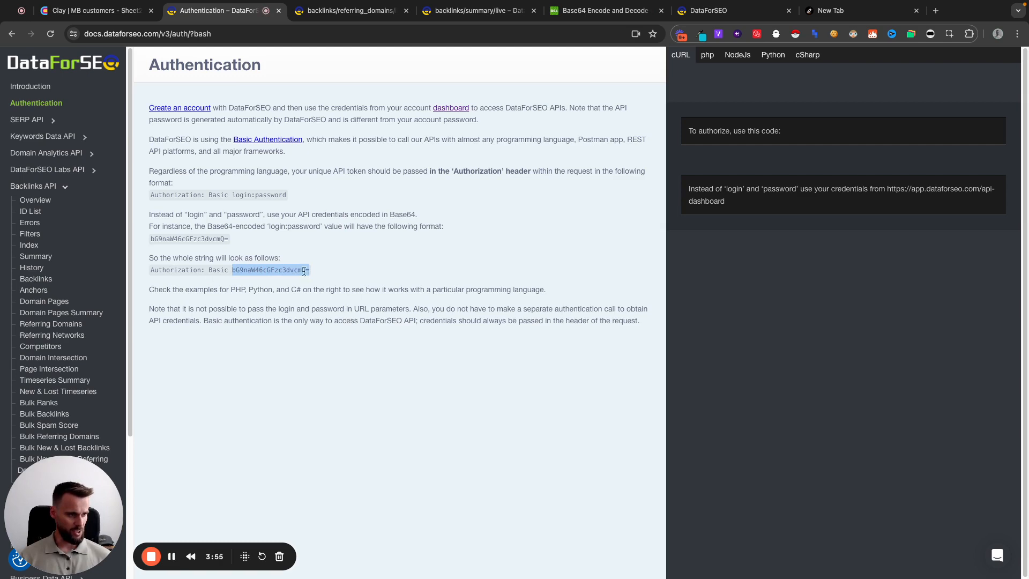
pyautogui.click(163, 272)
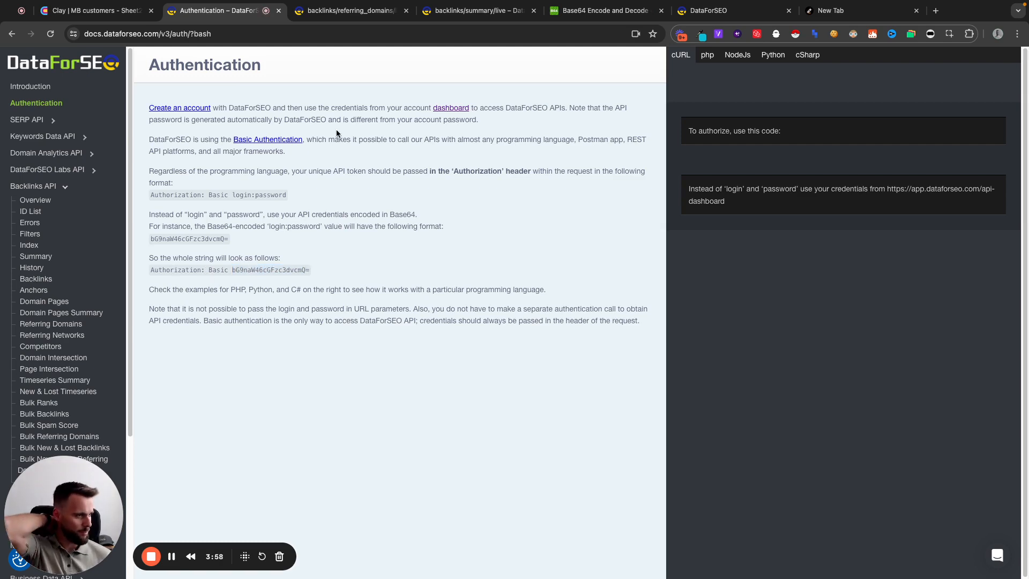
# In the Referring Domains documentation, examine the sample cURL request body, including its backlinks_filters and exclude_internal_backlinks parameters
pyautogui.click(355, 12)
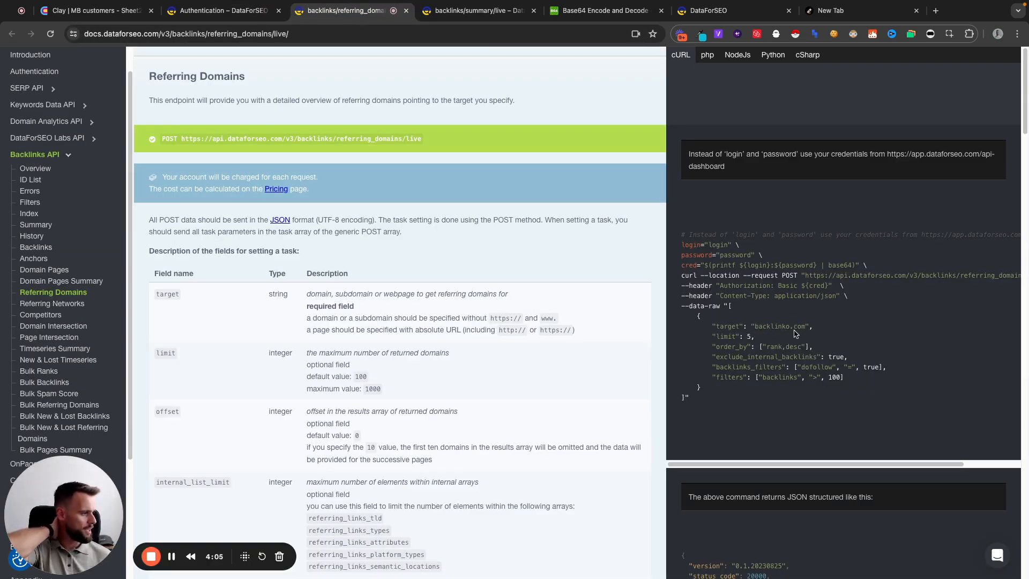
pyautogui.moveTo(797, 367); pyautogui.dragTo(872, 368)
pyautogui.click(834, 367)
pyautogui.click(816, 364)
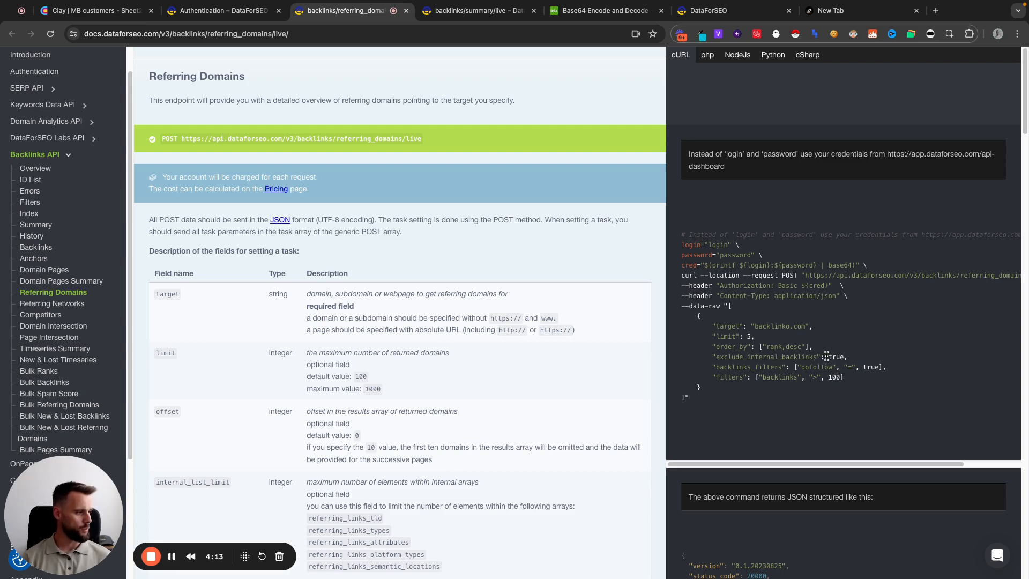
pyautogui.moveTo(826, 356); pyautogui.dragTo(847, 356)
pyautogui.click(812, 365)
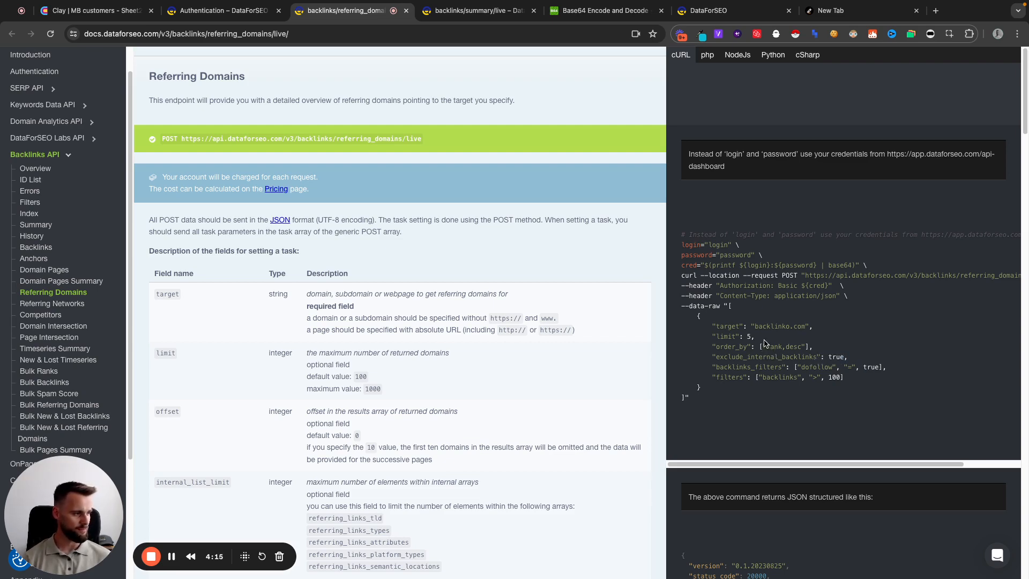
# Read through the Referring Domains request field descriptions, including limit, filters, order_by, backlinks_filters and exclude_internal_backlinks
pyautogui.scroll(-1, 313, 371)
pyautogui.scroll(-10, 313, 371)
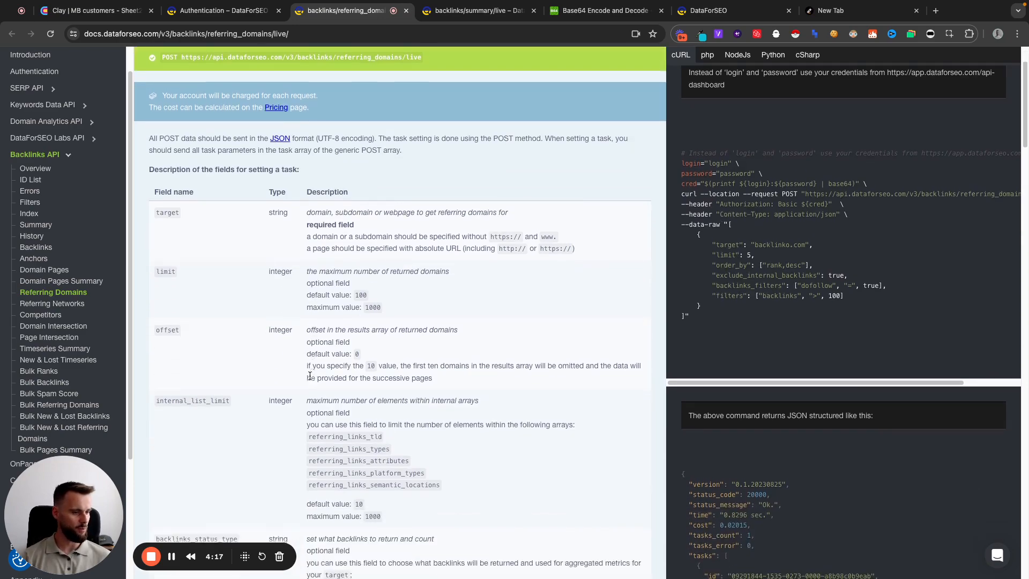
pyautogui.scroll(-10, 274, 381)
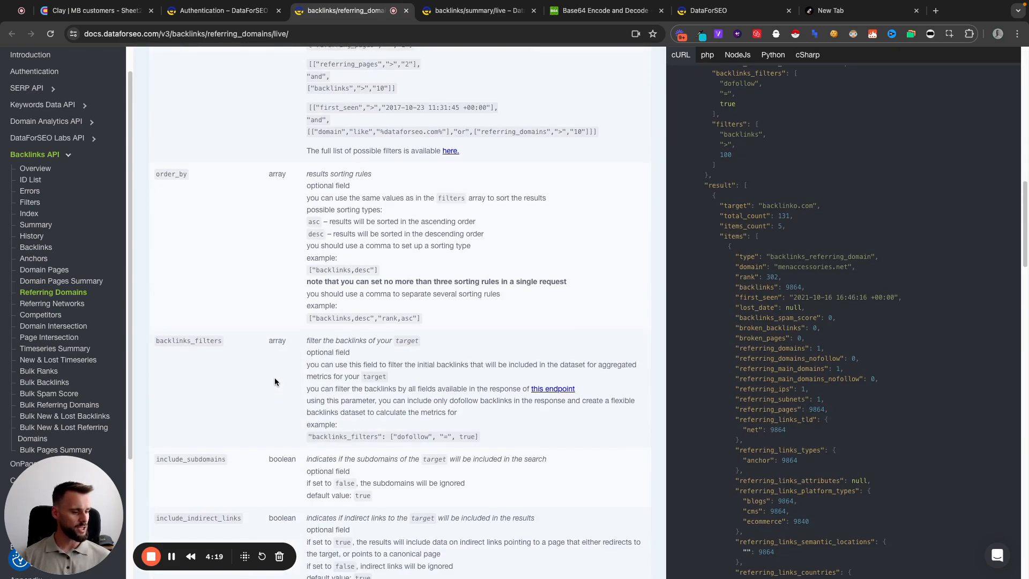
pyautogui.scroll(-1, 275, 381)
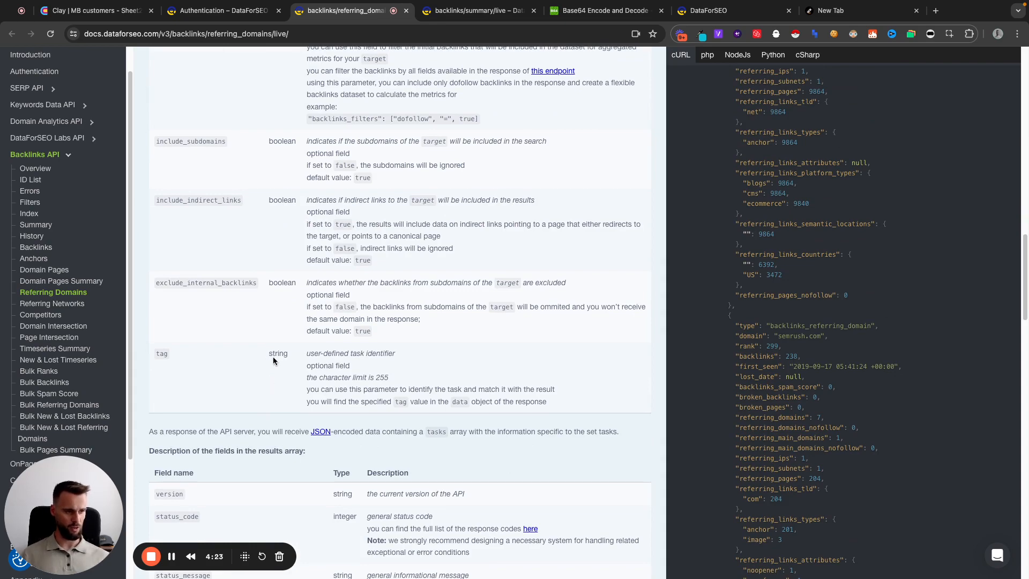
pyautogui.scroll(10, 273, 354)
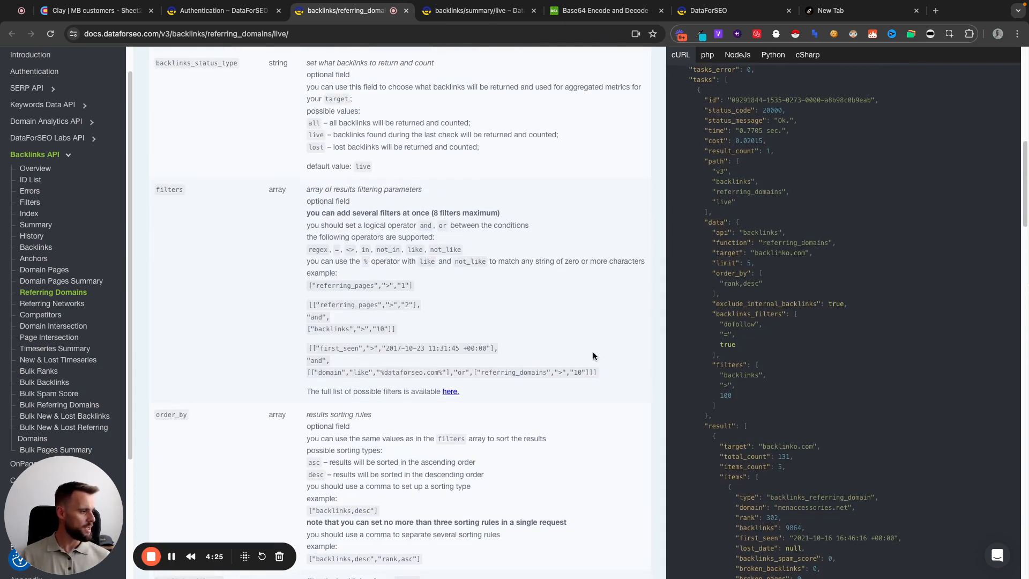
pyautogui.scroll(3, 593, 354)
pyautogui.scroll(4, 583, 368)
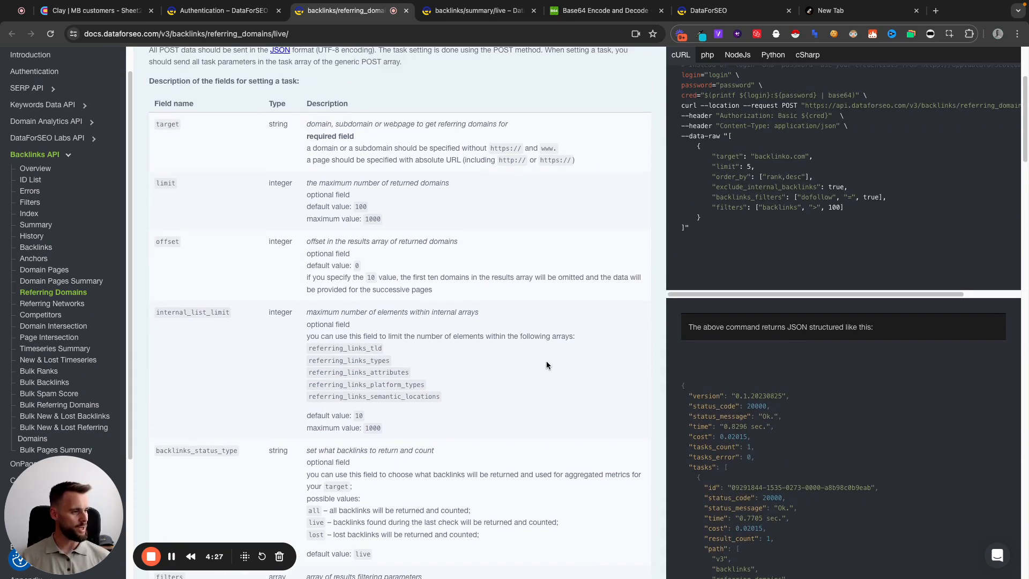
pyautogui.scroll(2, 419, 358)
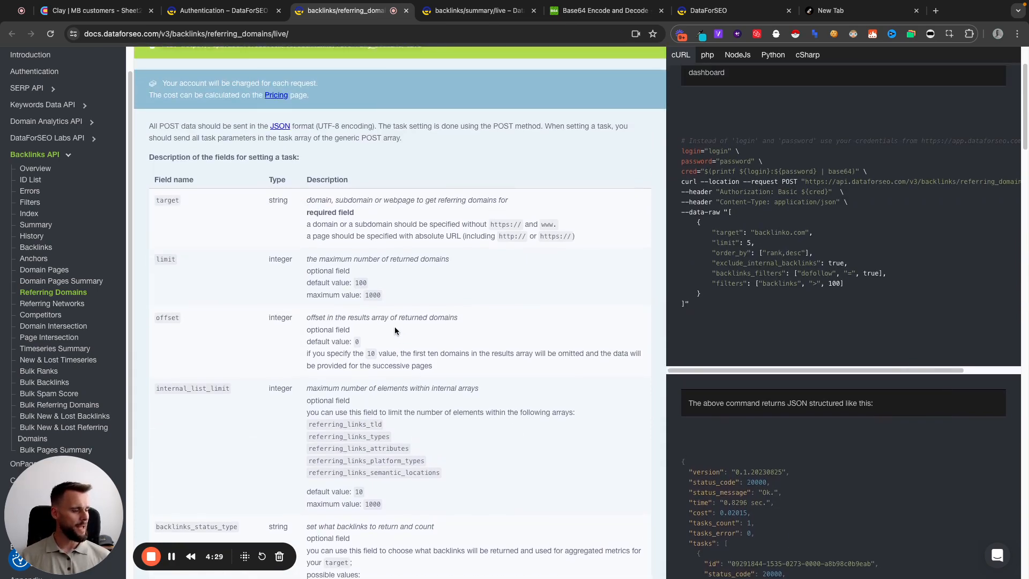
pyautogui.scroll(1, 725, 271)
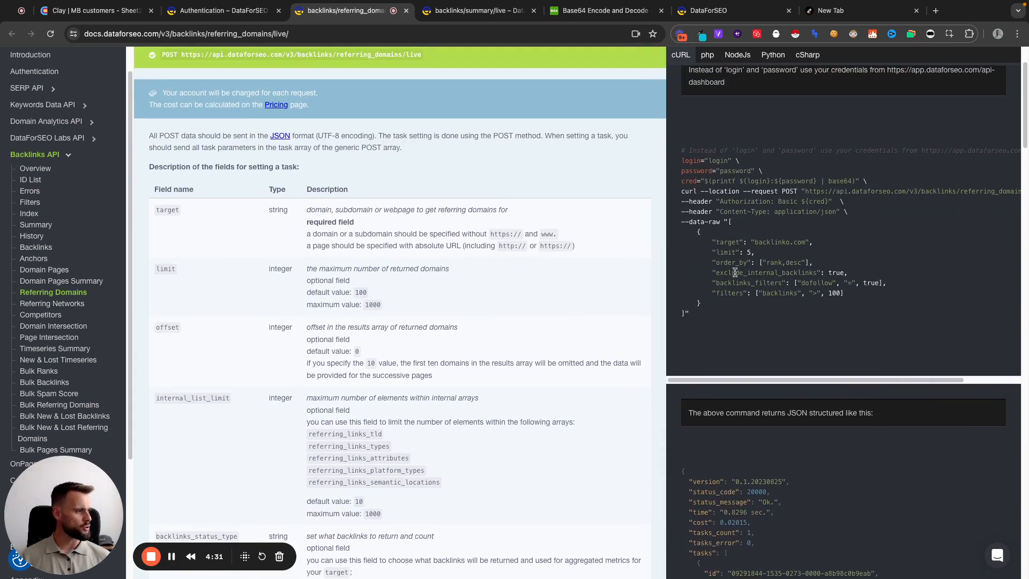
# In the Referring Domains documentation, examine how the target field must be formatted for a domain, a subdomain or a single page
pyautogui.moveTo(755, 253); pyautogui.dragTo(803, 252)
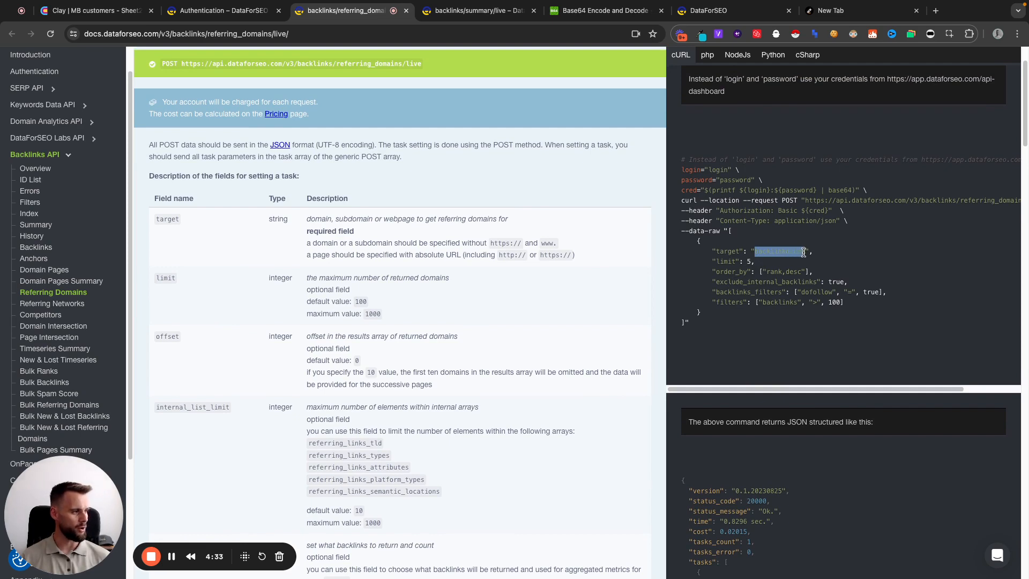
pyautogui.click(767, 251)
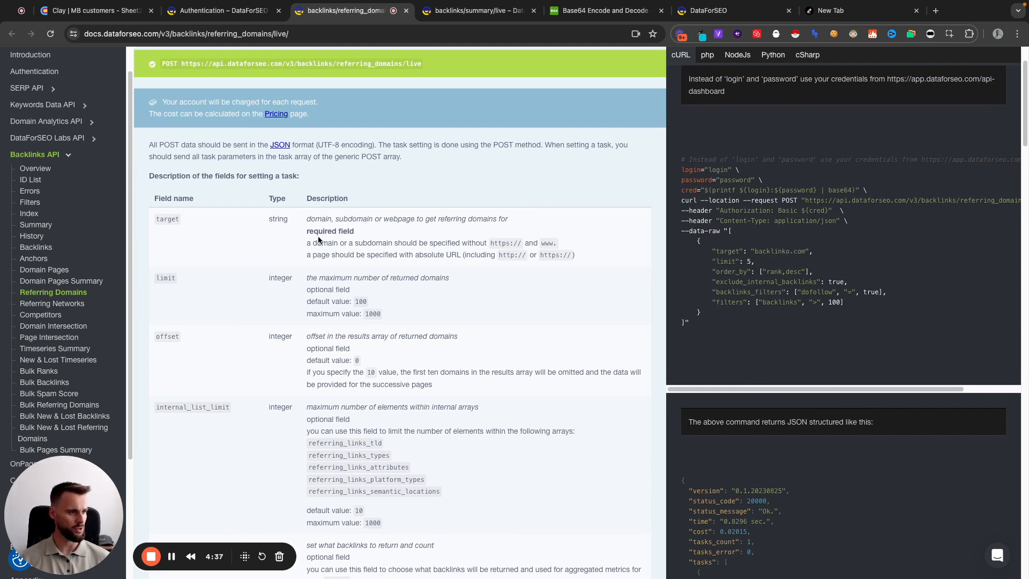
pyautogui.moveTo(333, 246); pyautogui.dragTo(411, 245)
pyautogui.click(379, 253)
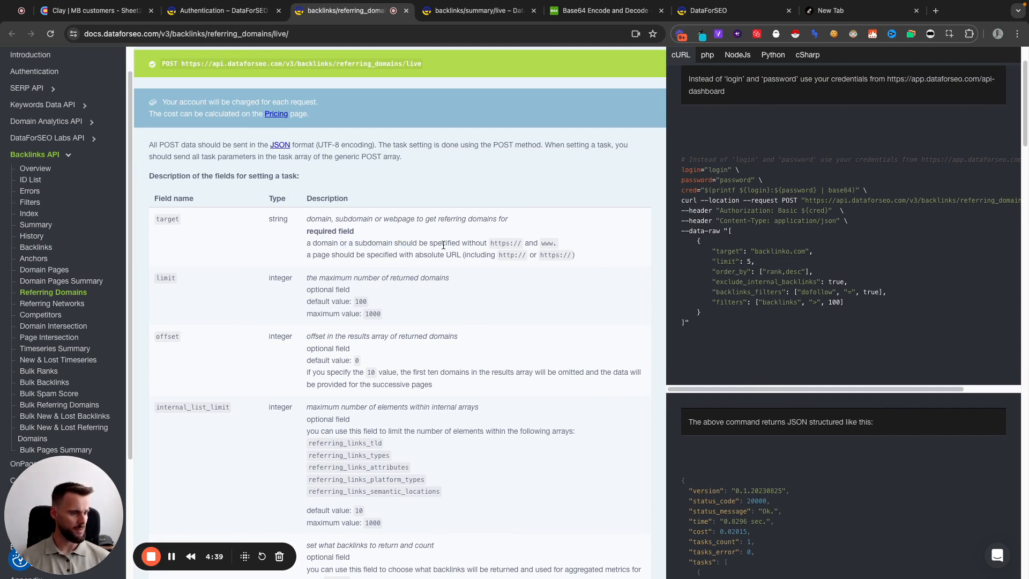
pyautogui.moveTo(487, 244); pyautogui.dragTo(522, 245)
pyautogui.moveTo(363, 255); pyautogui.dragTo(446, 255)
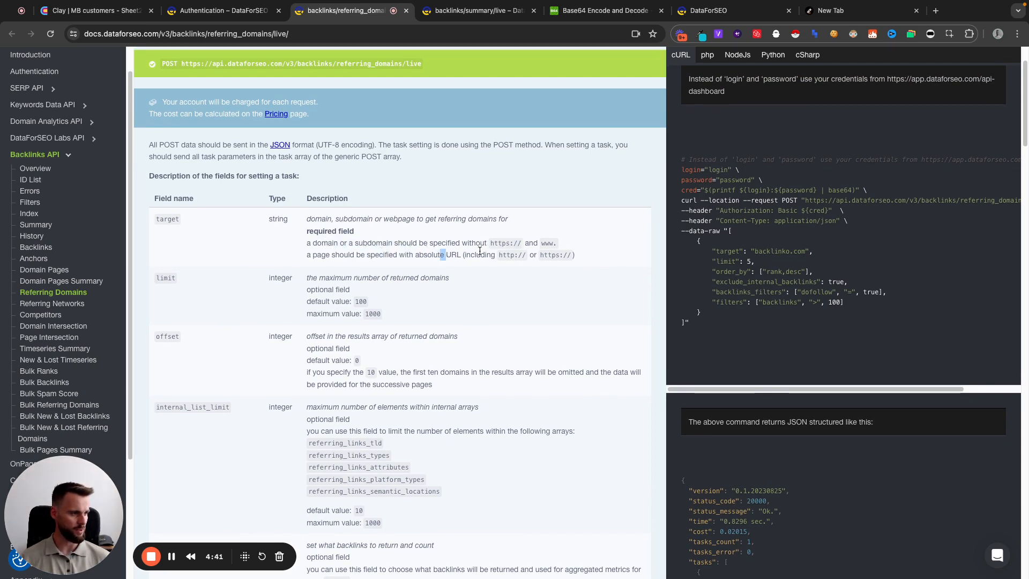
pyautogui.click(487, 258)
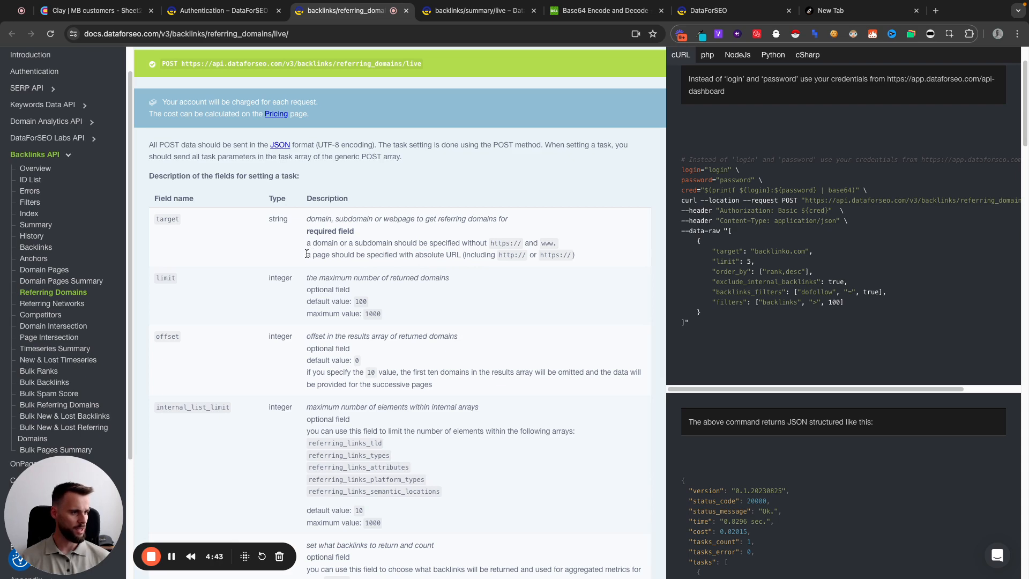
pyautogui.moveTo(306, 253); pyautogui.dragTo(543, 255)
pyautogui.click(449, 256)
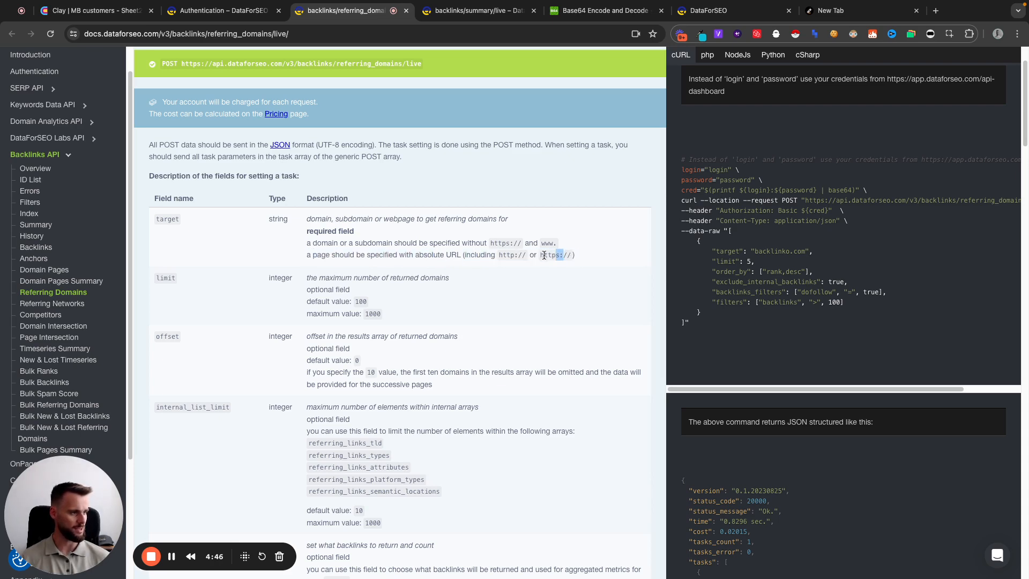
pyautogui.click(487, 253)
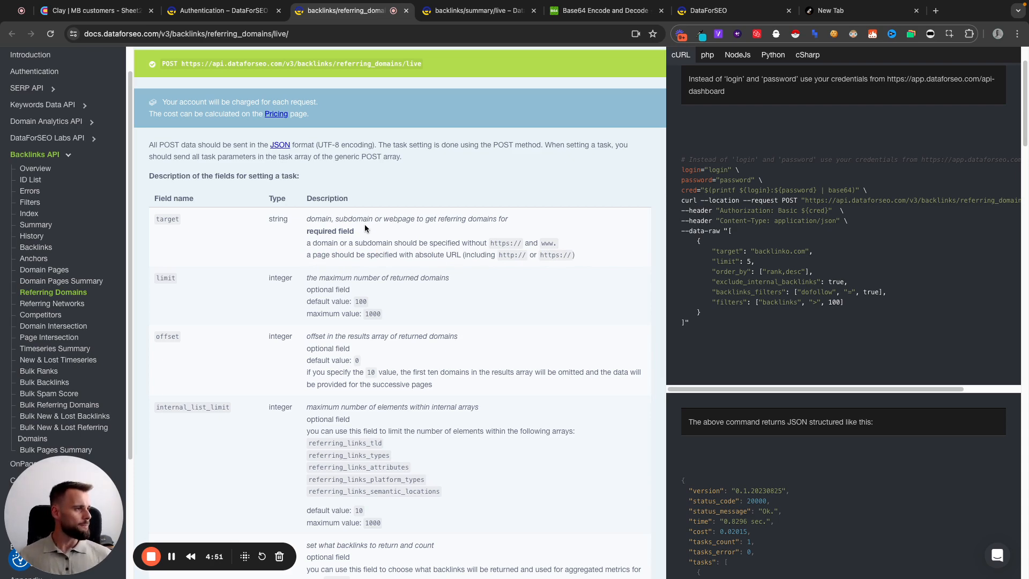
# Switch to the Clay table and open the HTTP API (2) column's configuration to review its method, endpoint and body
pyautogui.click(94, 11)
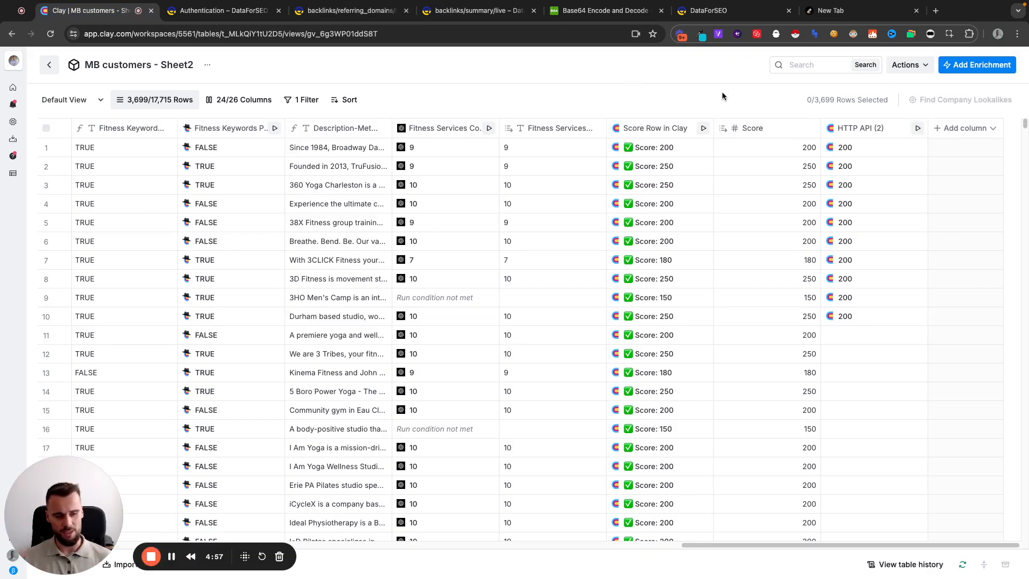
pyautogui.click(859, 130)
pyautogui.click(839, 167)
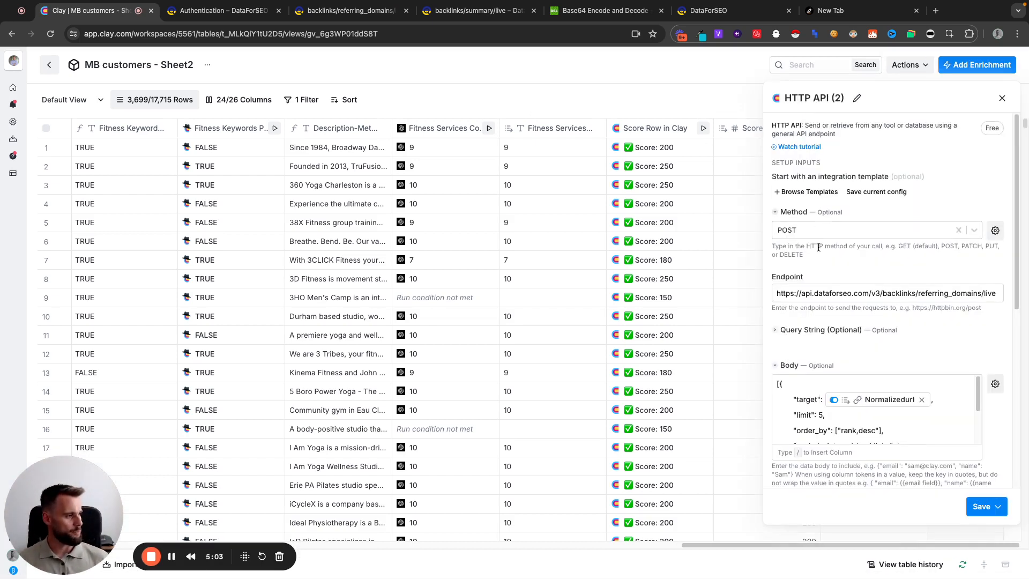
pyautogui.click(854, 289)
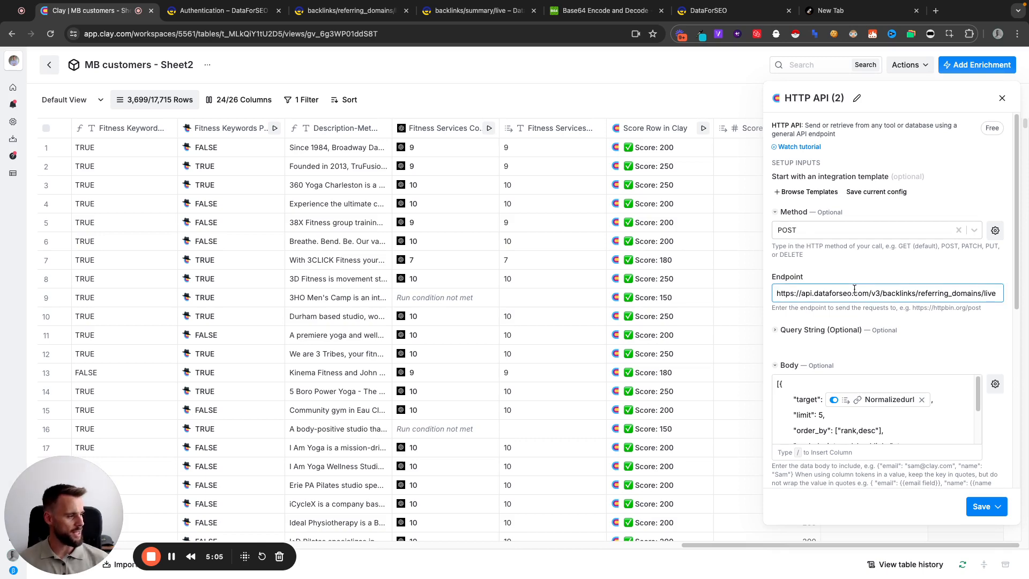
pyautogui.click(850, 269)
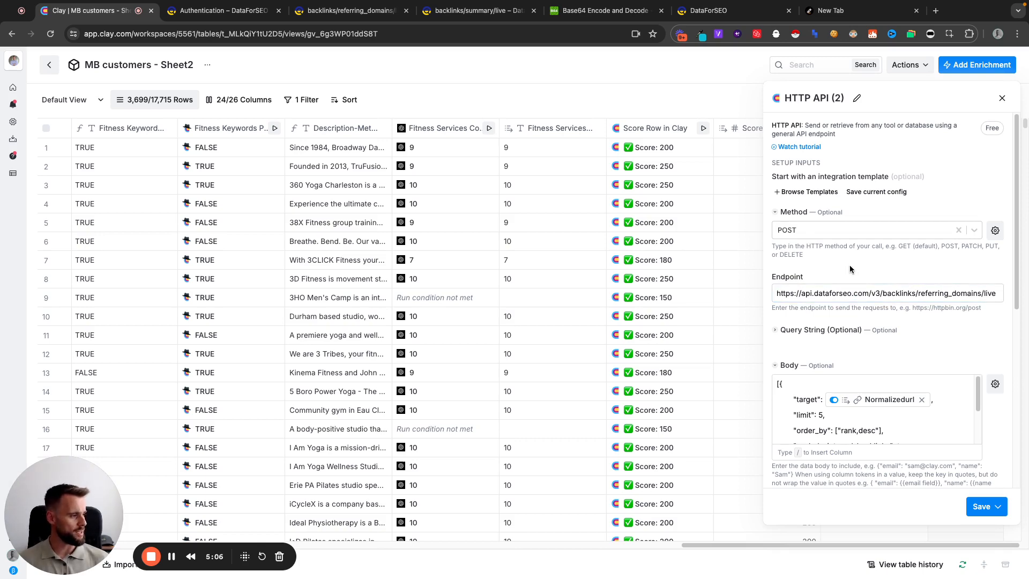
pyautogui.click(787, 389)
# Return to the Referring Domains documentation and select the sample cURL request's JSON array without its surrounding quotes
pyautogui.click(220, 10)
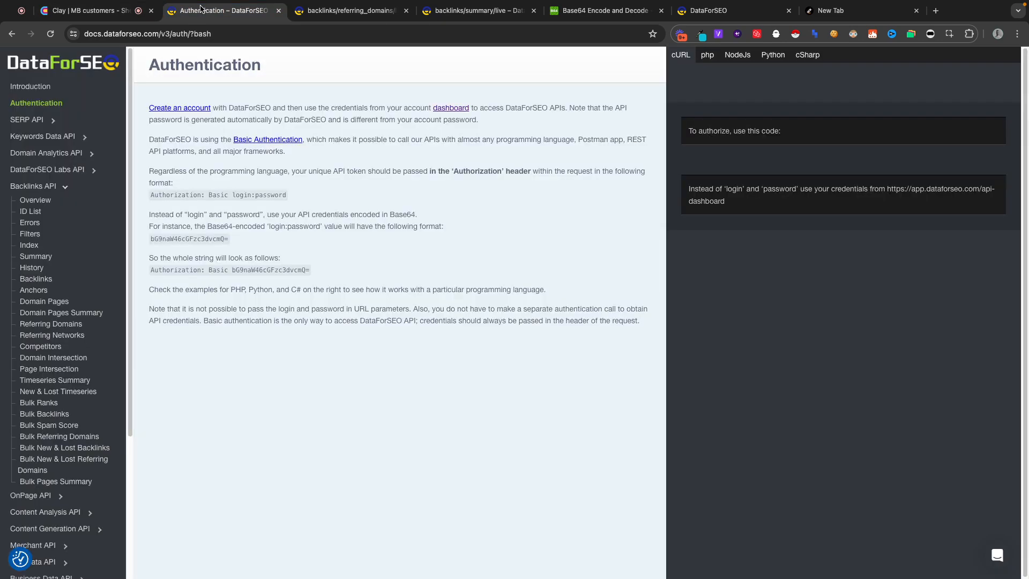
pyautogui.click(341, 20)
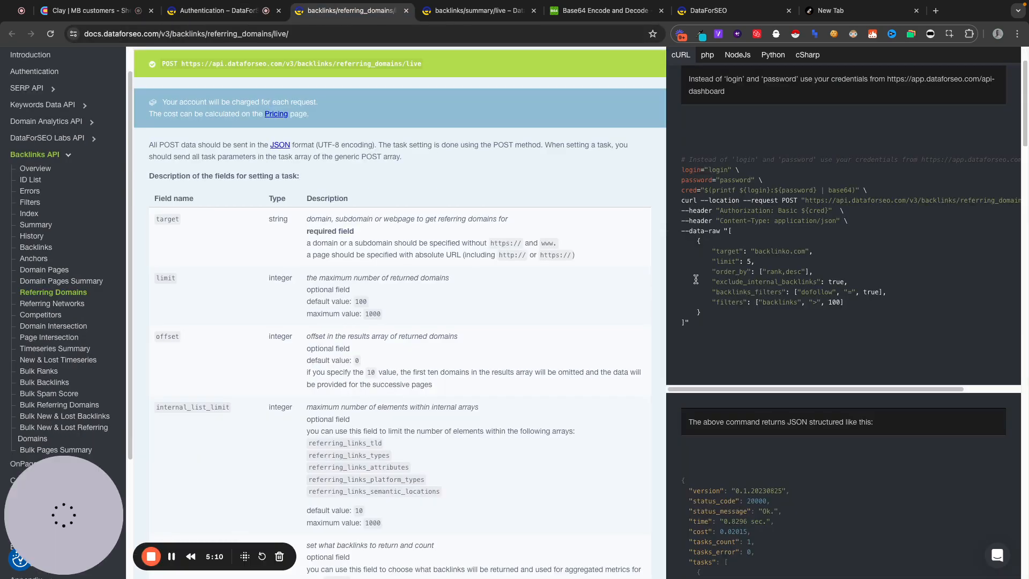
pyautogui.moveTo(728, 231); pyautogui.dragTo(683, 324)
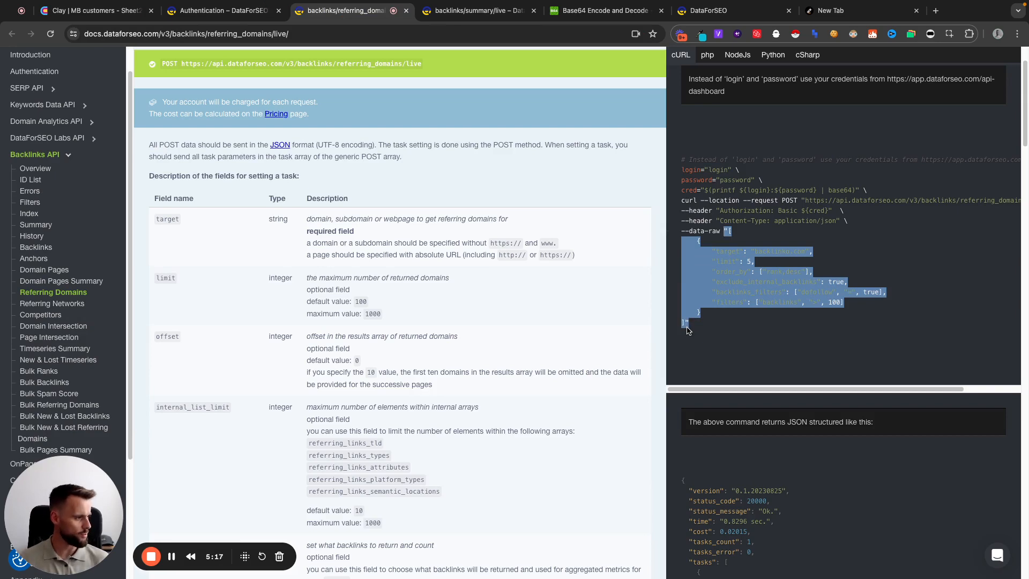
pyautogui.click(725, 231)
pyautogui.moveTo(727, 231); pyautogui.dragTo(710, 309)
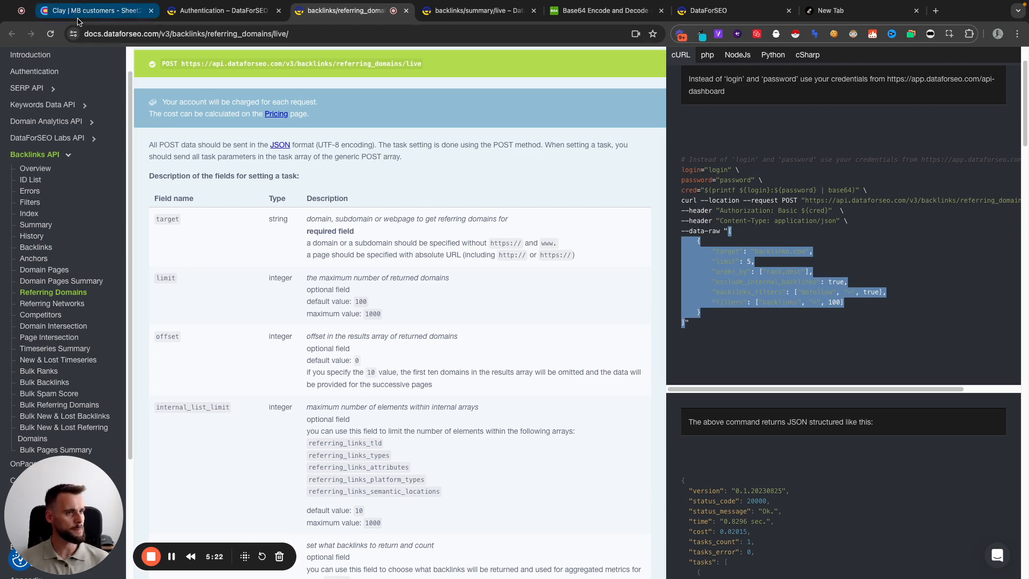
# Back in Clay, review the HTTP API column's request body, including the Normalizedurl target token, limit, order_by and filters
pyautogui.click(94, 11)
pyautogui.click(809, 414)
pyautogui.scroll(-1, 807, 410)
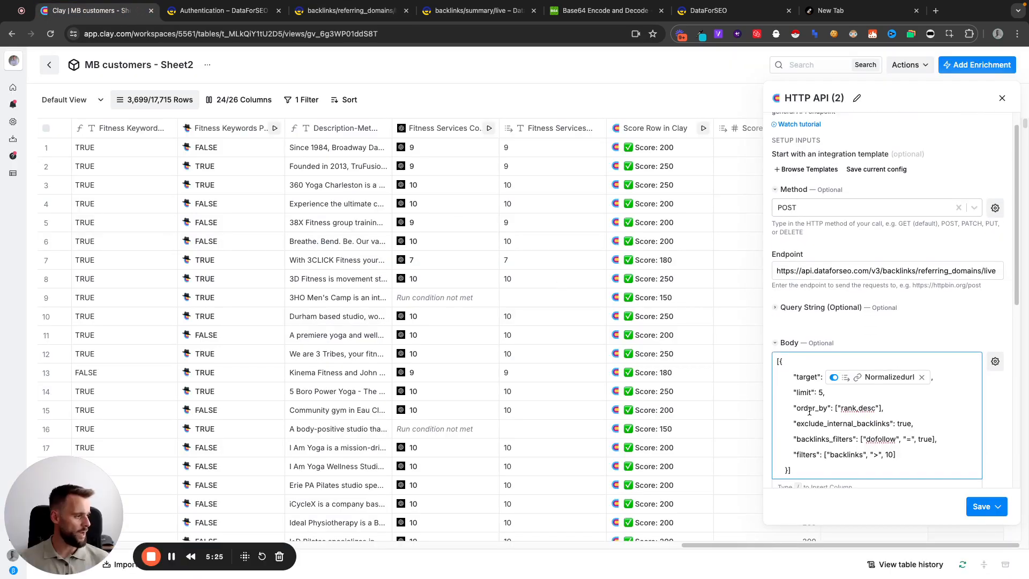
pyautogui.scroll(-1, 807, 402)
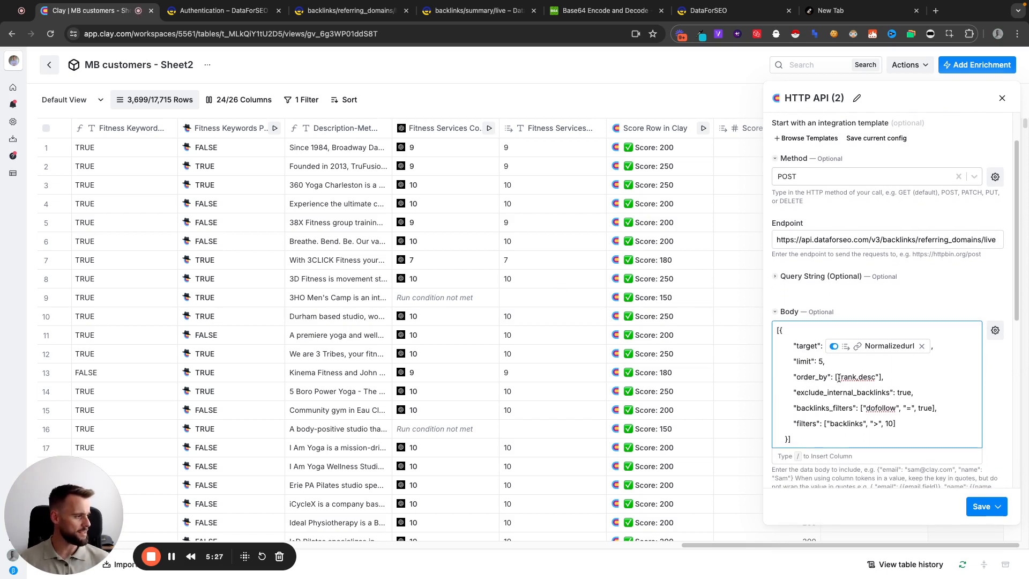
pyautogui.scroll(-1, 838, 378)
pyautogui.moveTo(861, 341)
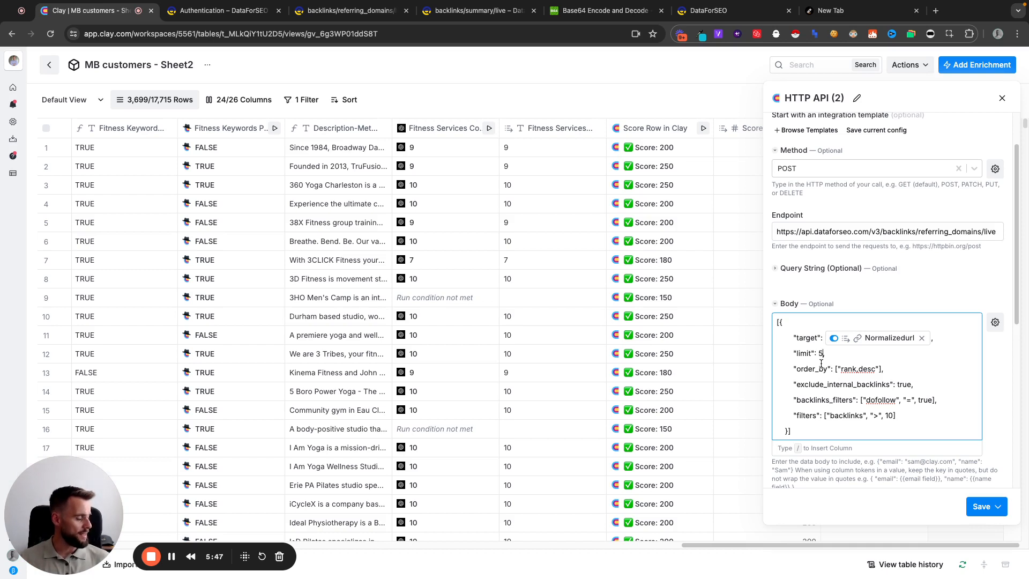
pyautogui.scroll(-3, 817, 372)
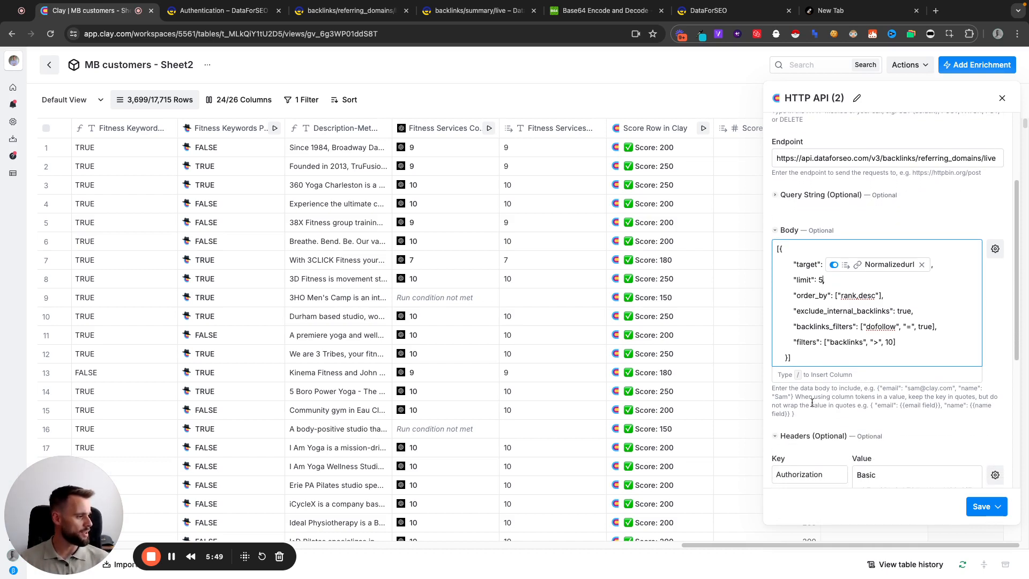
# Review the column's Authorization header and its Basic encoded-credential value, then close the column configuration
pyautogui.click(824, 470)
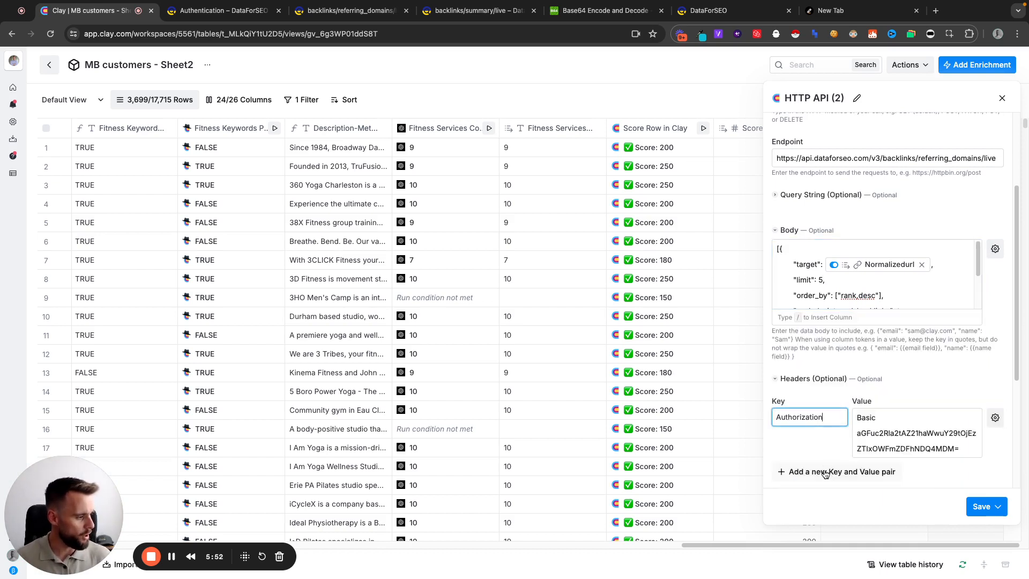
pyautogui.click(878, 418)
pyautogui.moveTo(860, 432); pyautogui.dragTo(959, 450)
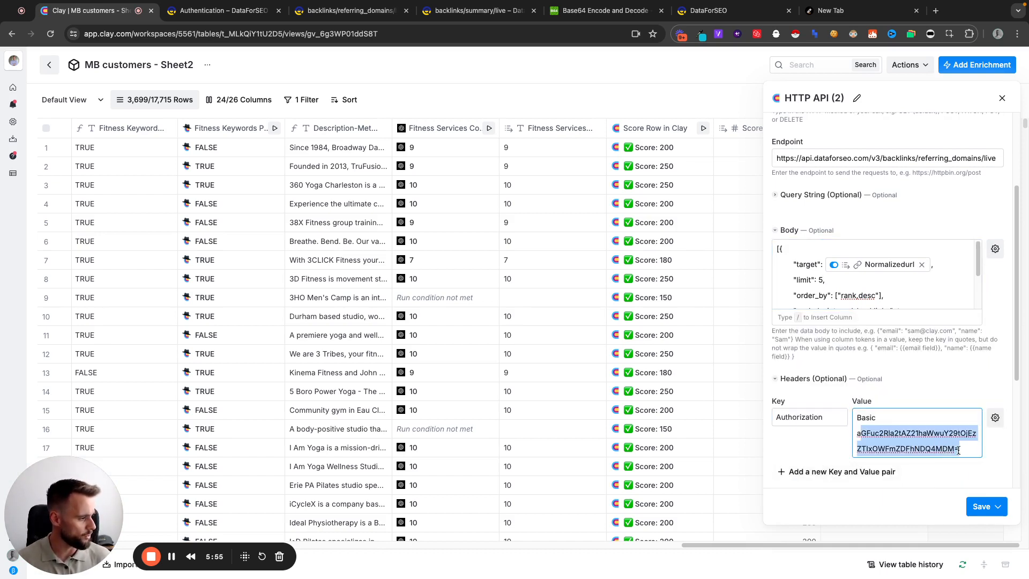
pyautogui.click(909, 441)
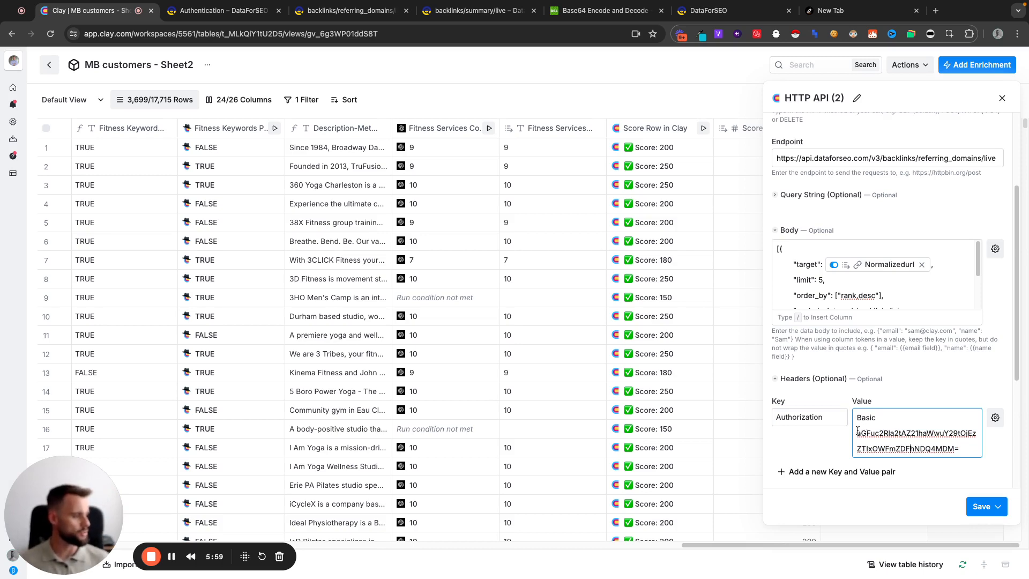
pyautogui.click(830, 431)
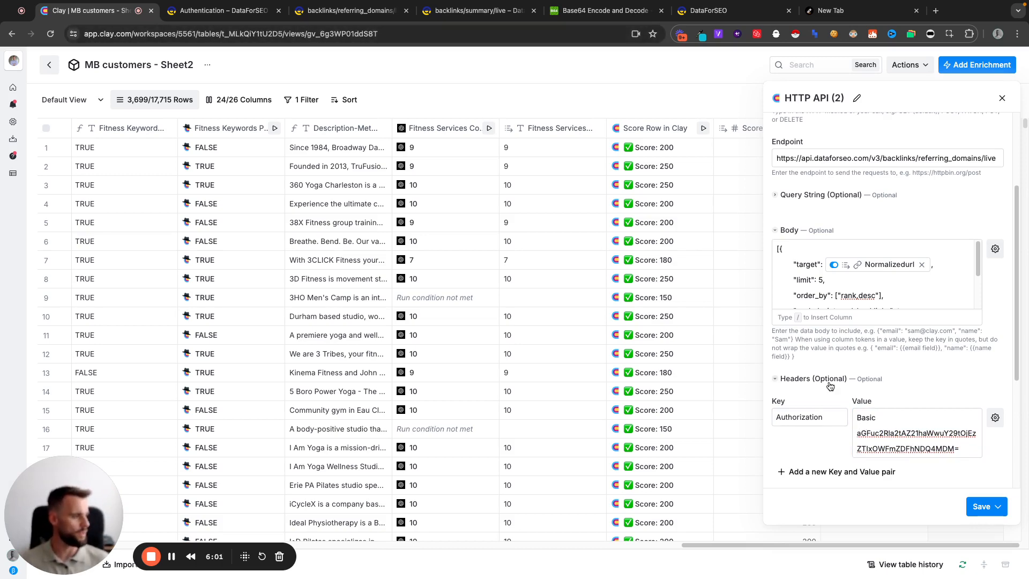
pyautogui.scroll(-4, 829, 386)
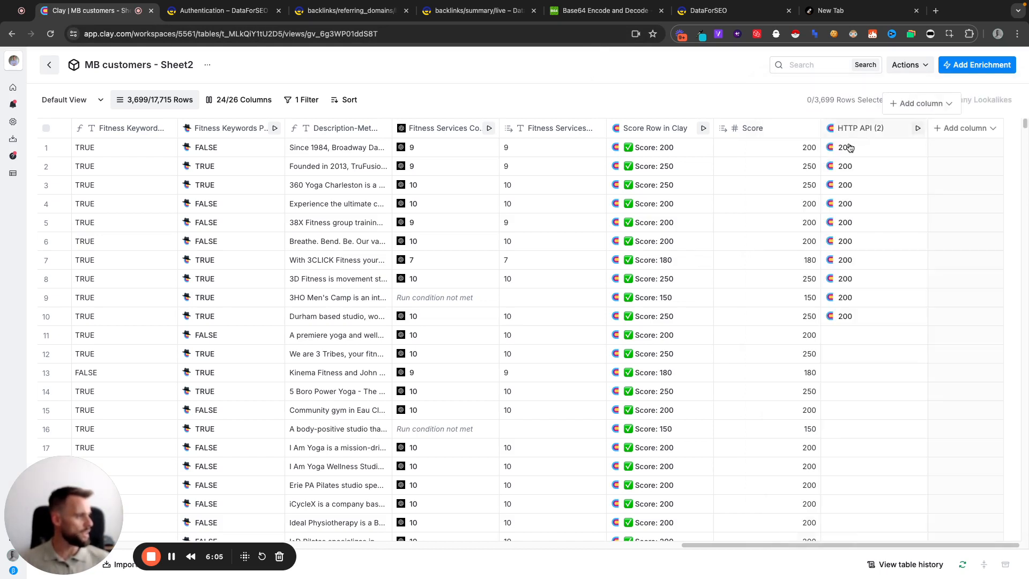
pyautogui.click(1002, 98)
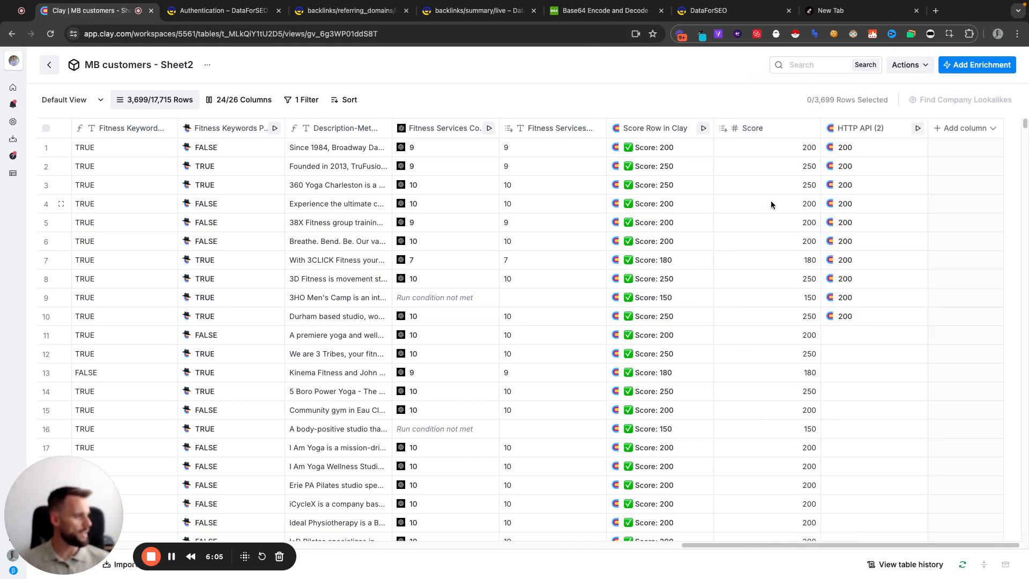
# Open the first row's HTTP API (2) result and expand Tasks, its first entry, Result, its first entry and Items
pyautogui.click(858, 152)
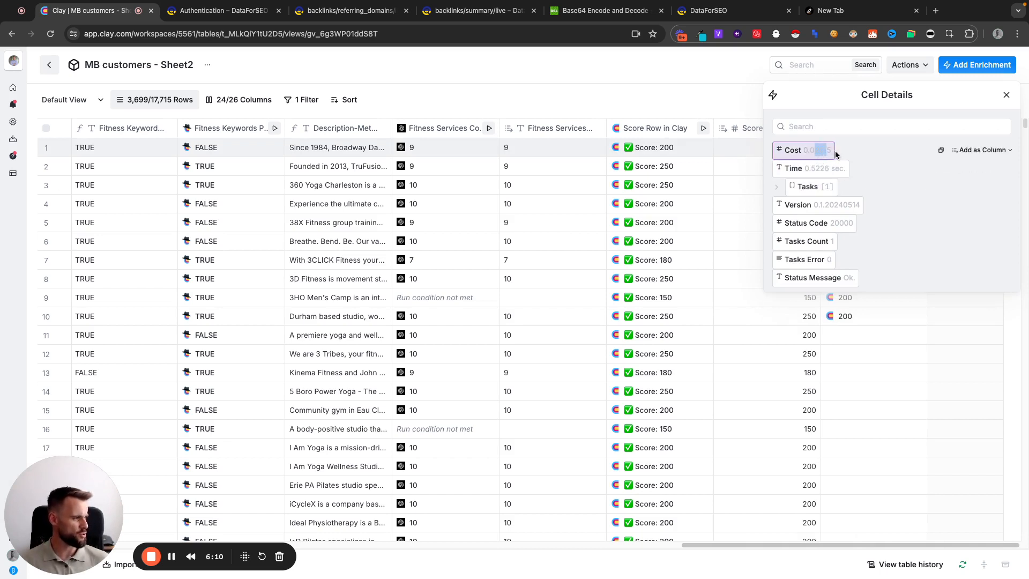
pyautogui.click(778, 188)
pyautogui.click(785, 206)
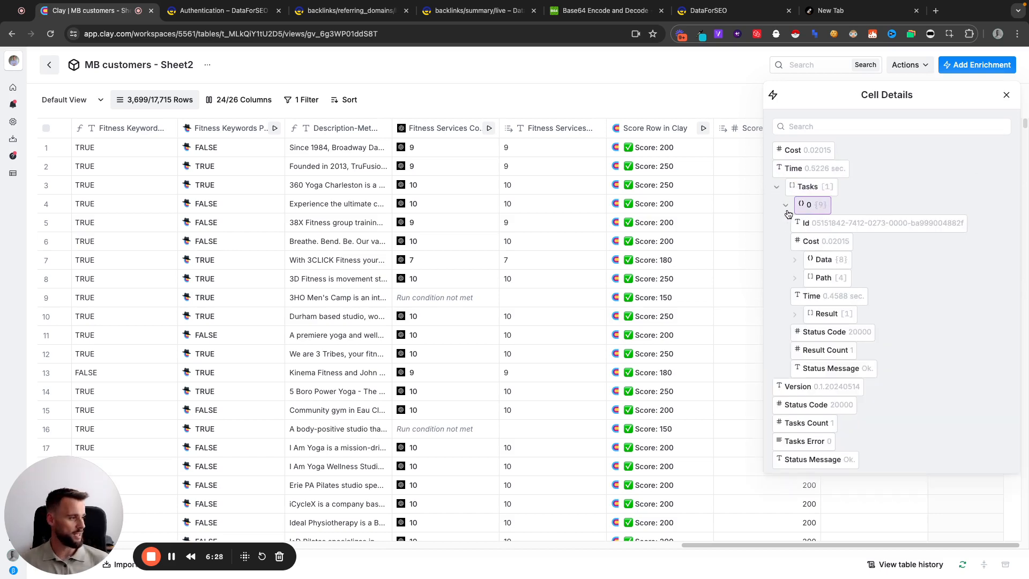
pyautogui.click(795, 315)
pyautogui.click(804, 331)
pyautogui.click(811, 347)
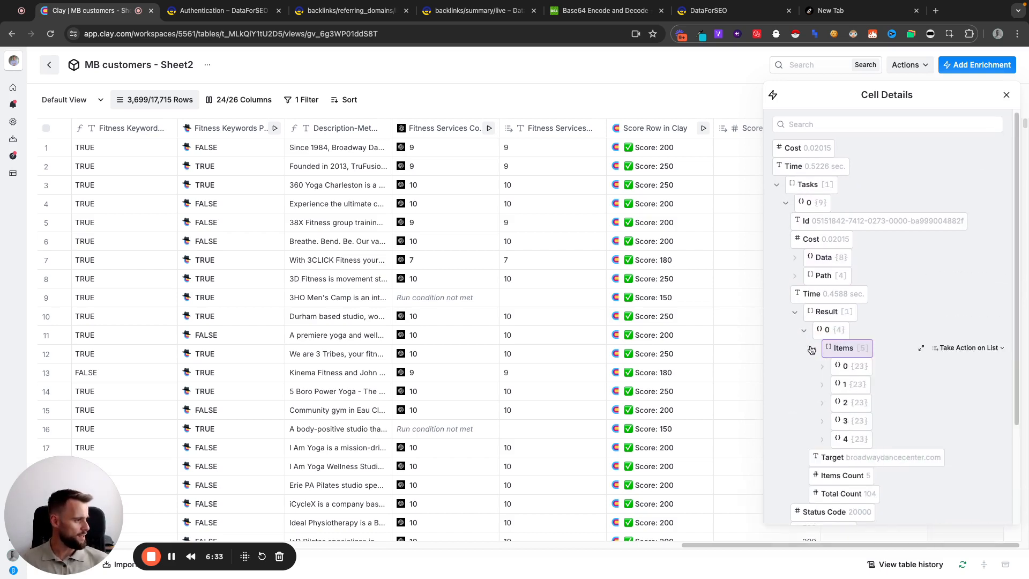
# Examine the backlink fields returned for item 0, then collapse it and expand item 1
pyautogui.scroll(-1, 818, 337)
pyautogui.click(821, 319)
pyautogui.scroll(-1, 818, 329)
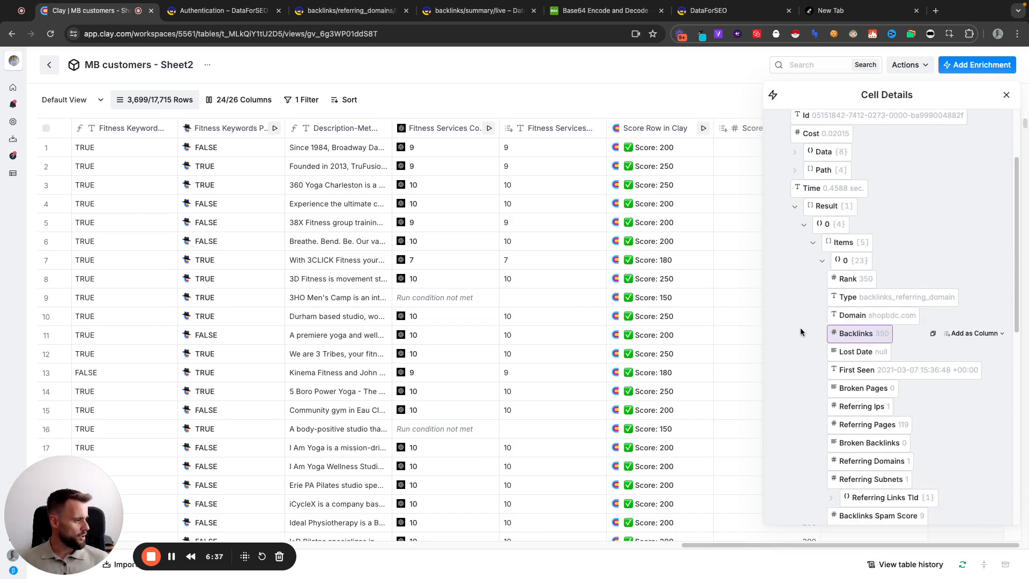
pyautogui.scroll(-1, 796, 332)
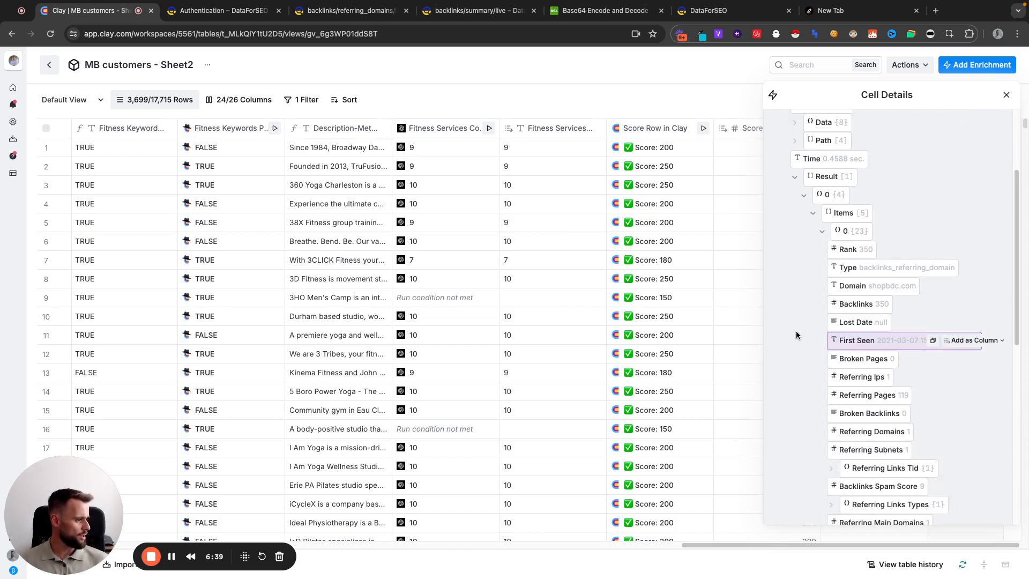
pyautogui.scroll(-2, 798, 334)
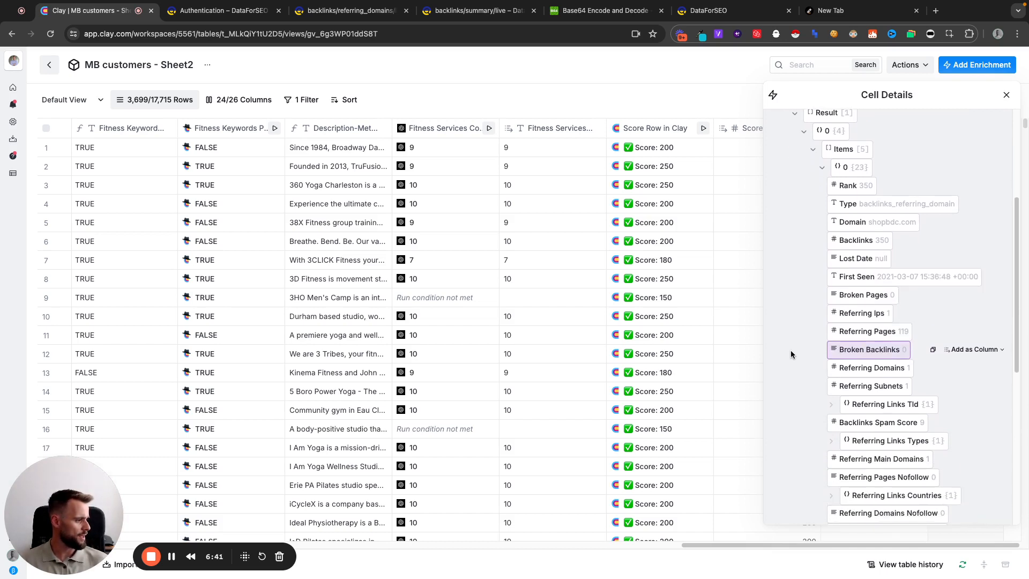
pyautogui.scroll(-1, 787, 375)
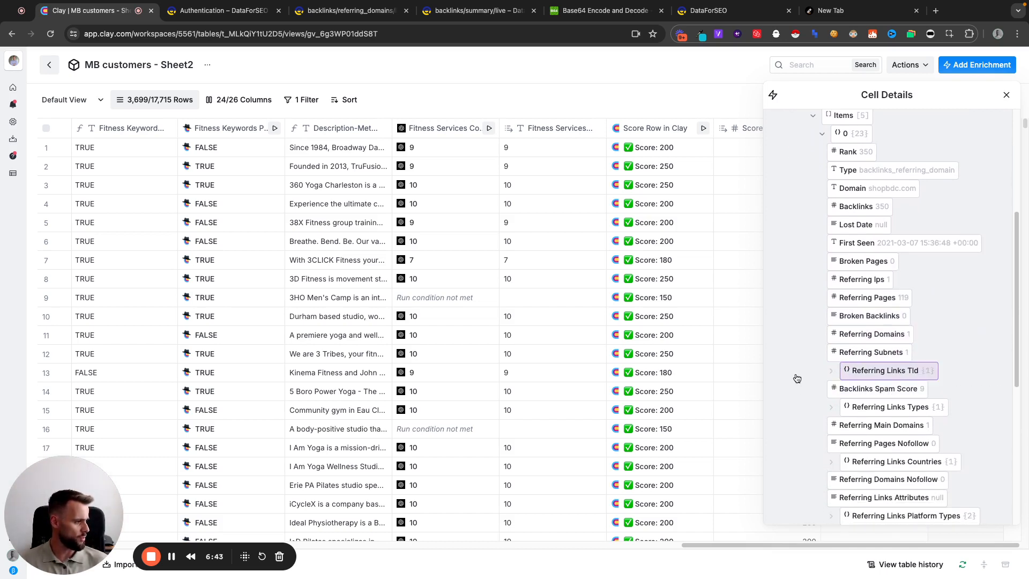
pyautogui.scroll(-2, 798, 381)
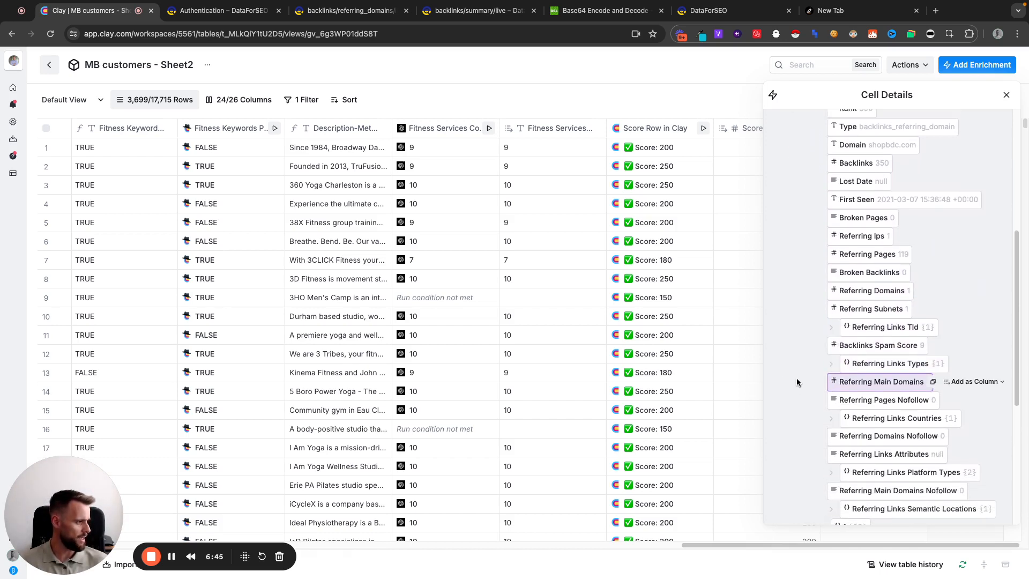
pyautogui.scroll(5, 796, 377)
pyautogui.click(822, 250)
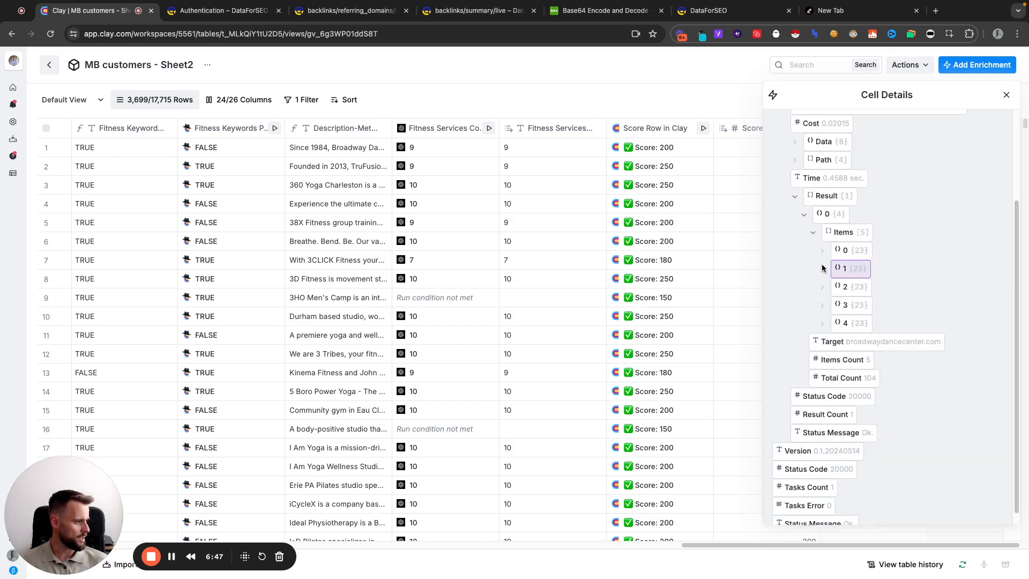
pyautogui.click(823, 269)
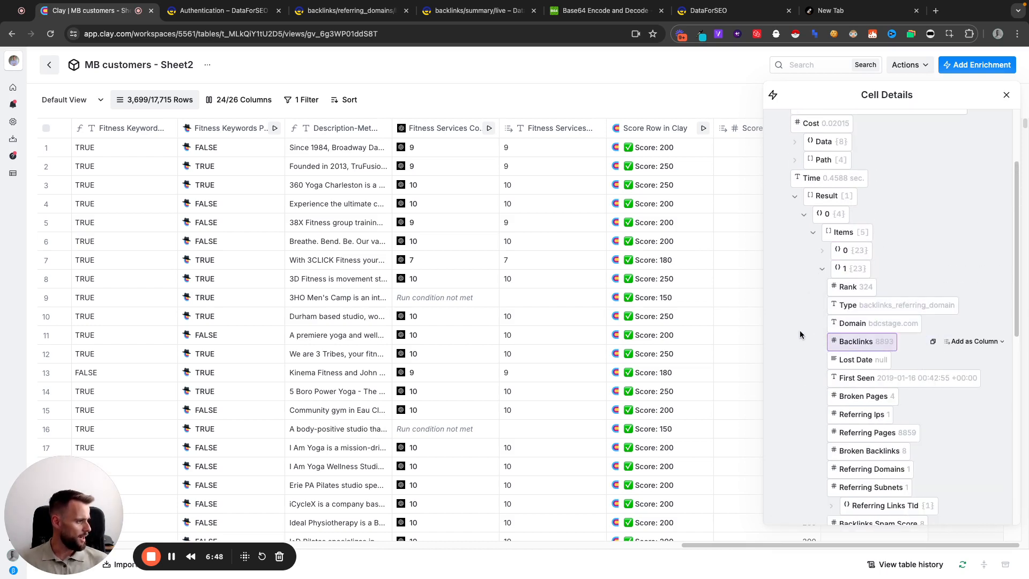
# Collapse item 1, expand item 2 to review its domain and backlink fields, and collapse it again
pyautogui.click(822, 268)
pyautogui.click(819, 288)
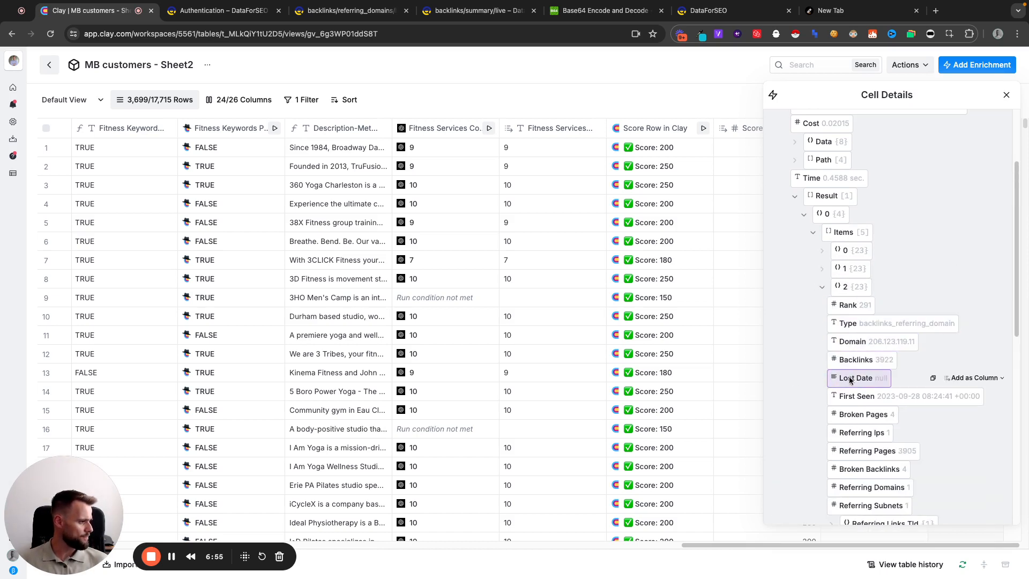
pyautogui.click(822, 287)
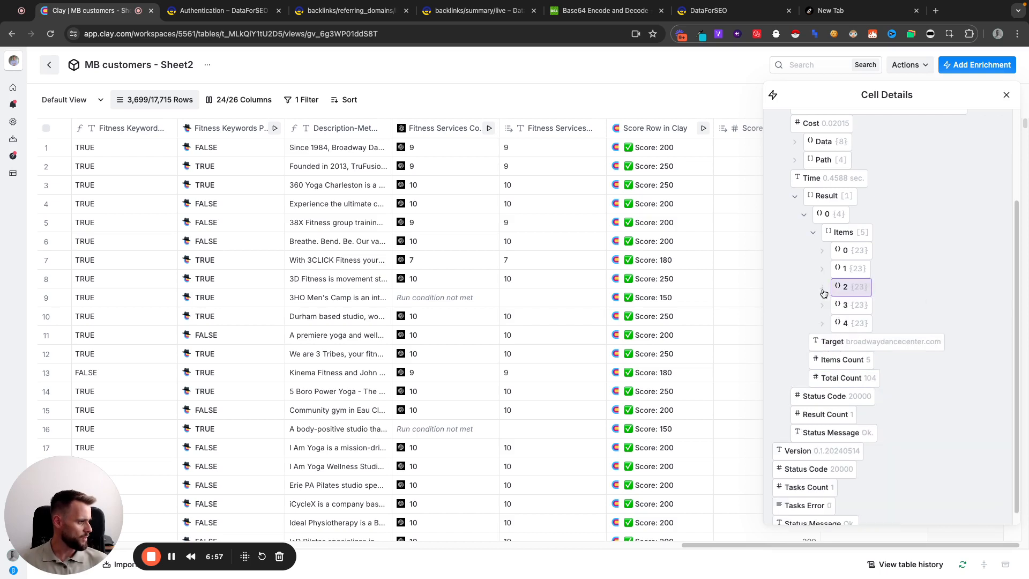
# Expand item 3, examine its domain, backlinks and referring-page, domain and subnet fields, then collapse it and close the cell details
pyautogui.click(823, 306)
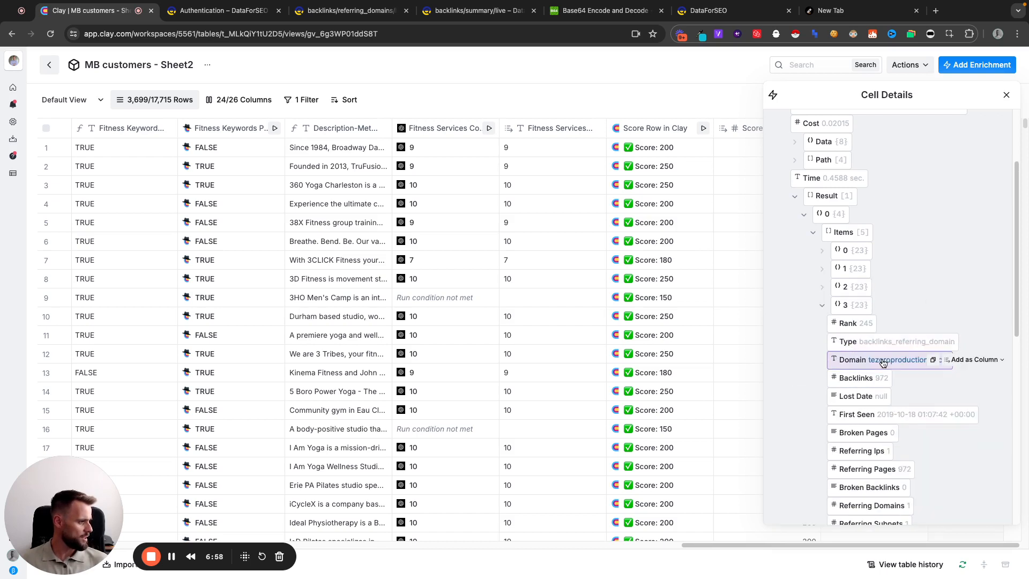
pyautogui.scroll(-1, 836, 343)
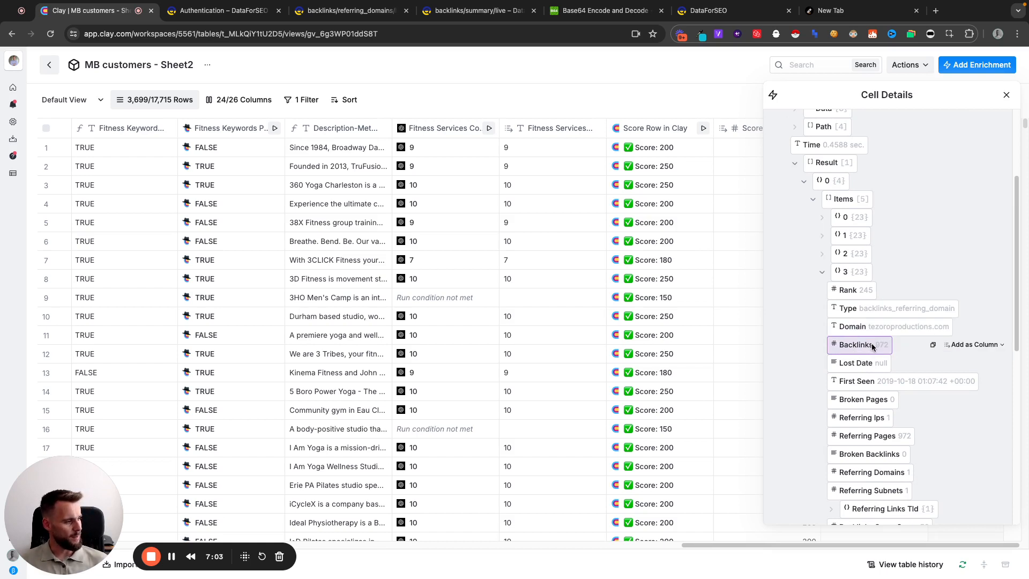
pyautogui.scroll(-1, 809, 341)
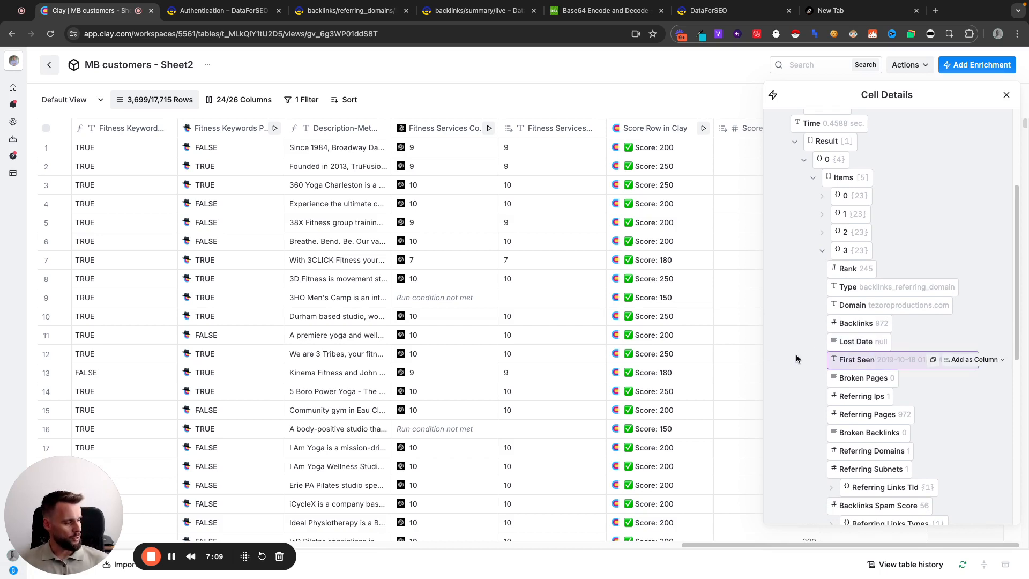
pyautogui.scroll(-2, 803, 358)
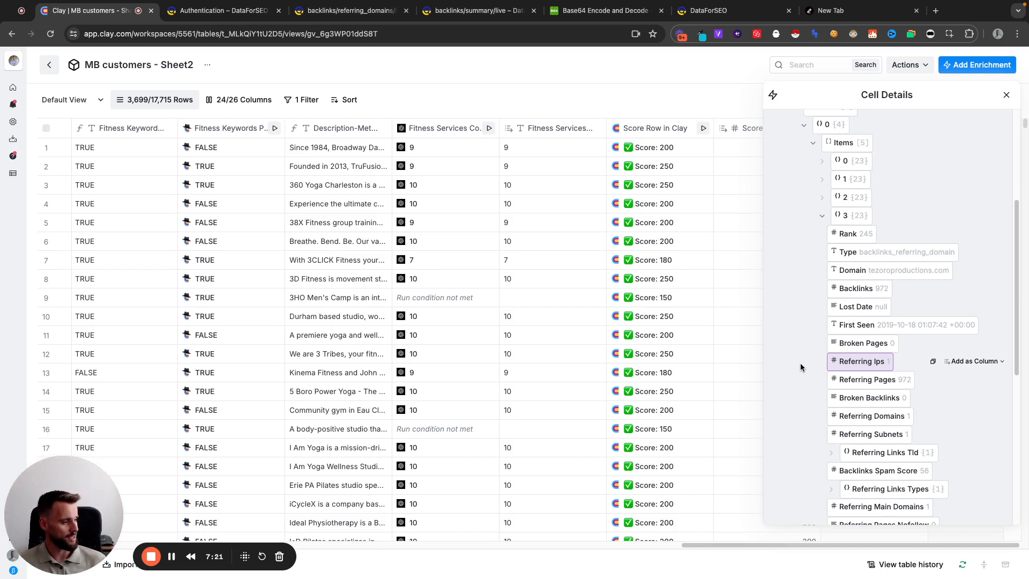
pyautogui.scroll(-1, 800, 363)
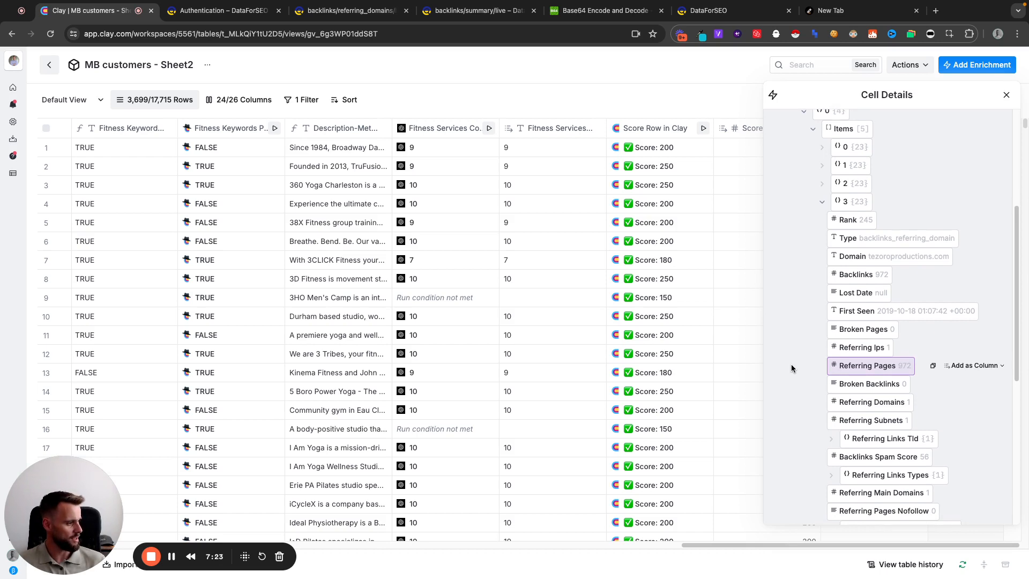
pyautogui.scroll(-2, 791, 364)
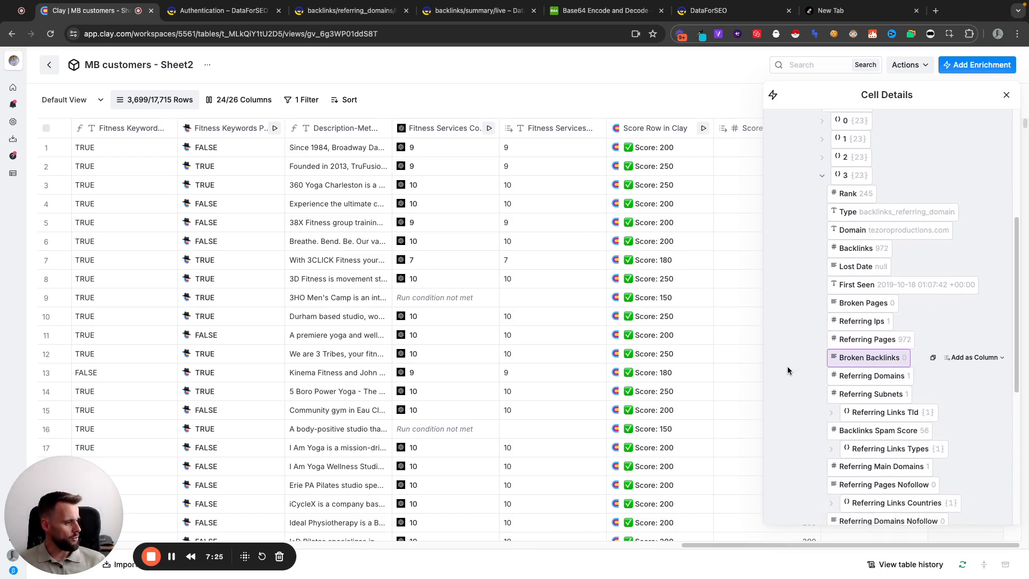
pyautogui.scroll(-2, 787, 365)
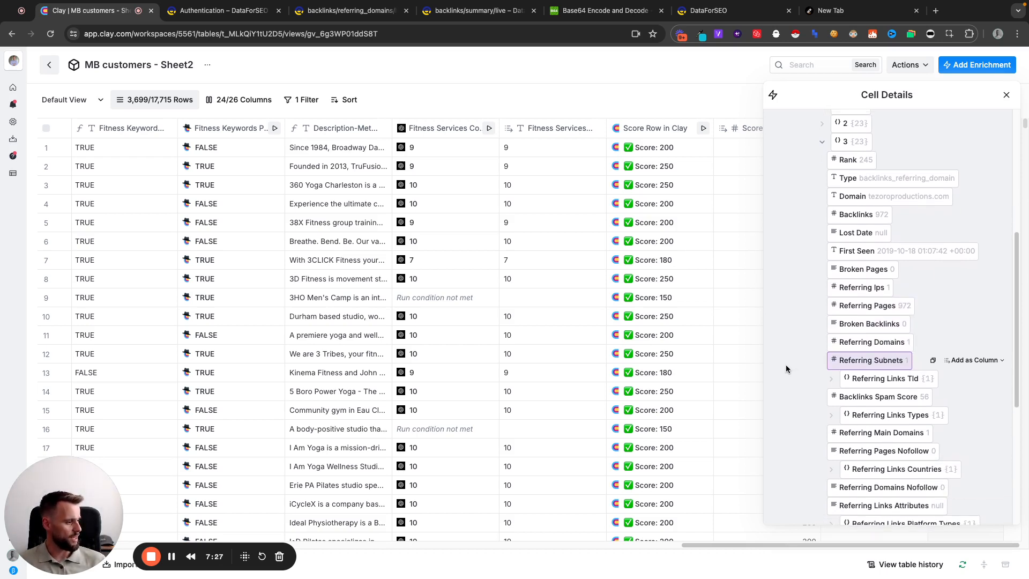
pyautogui.scroll(15, 785, 365)
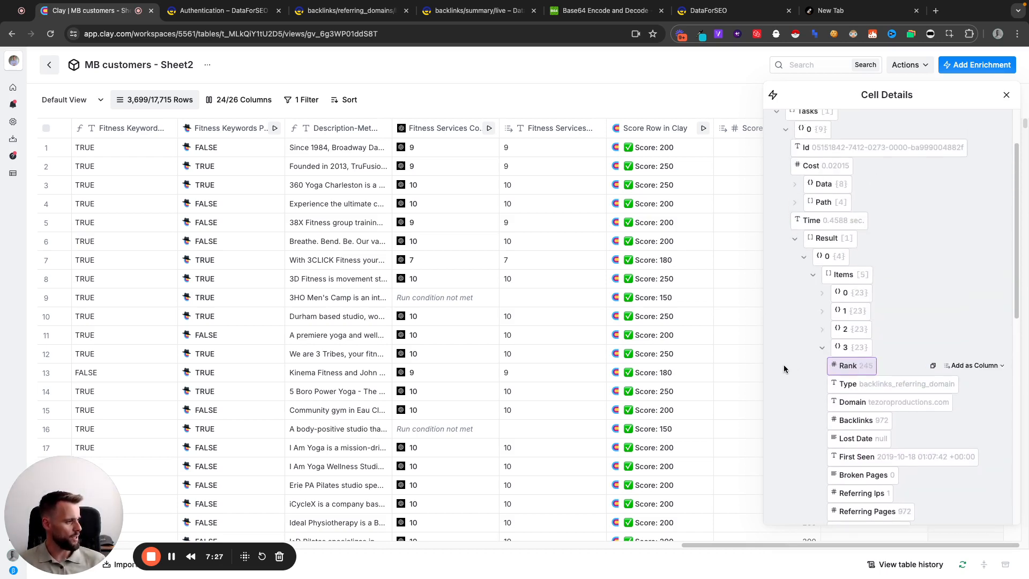
pyautogui.click(823, 351)
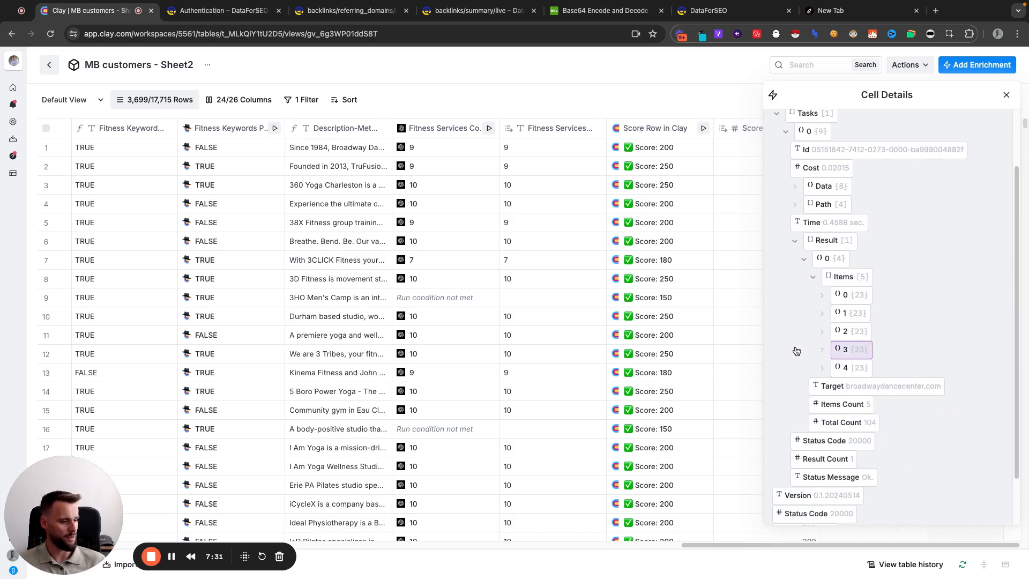
pyautogui.click(1006, 95)
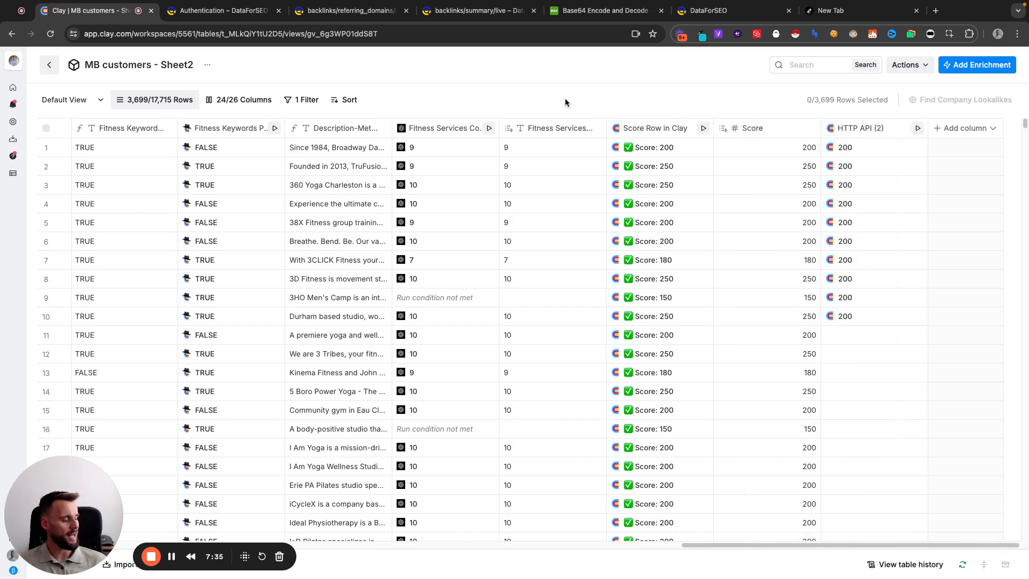